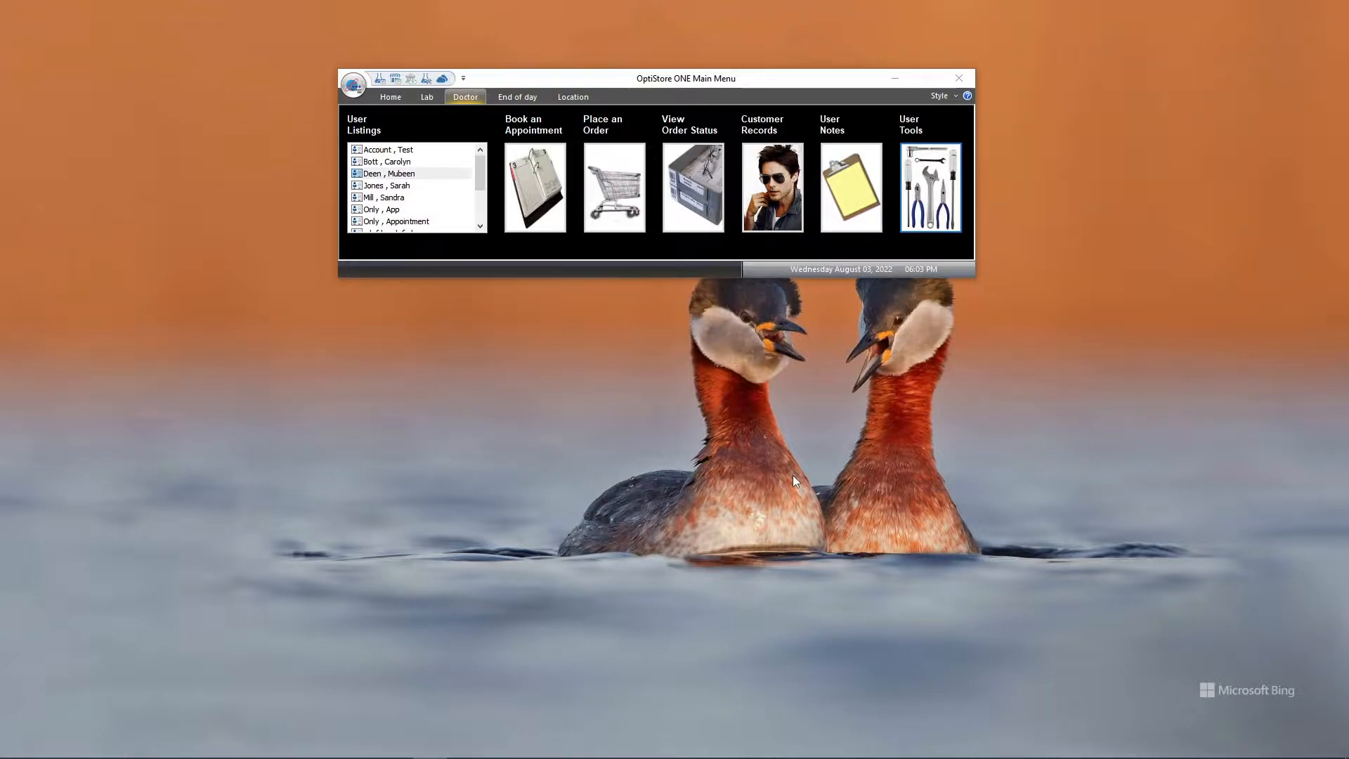
Open the TELUS Health registration through the external resources of the employee records.
{"action": "left_click", "coordinate": [941, 189]}
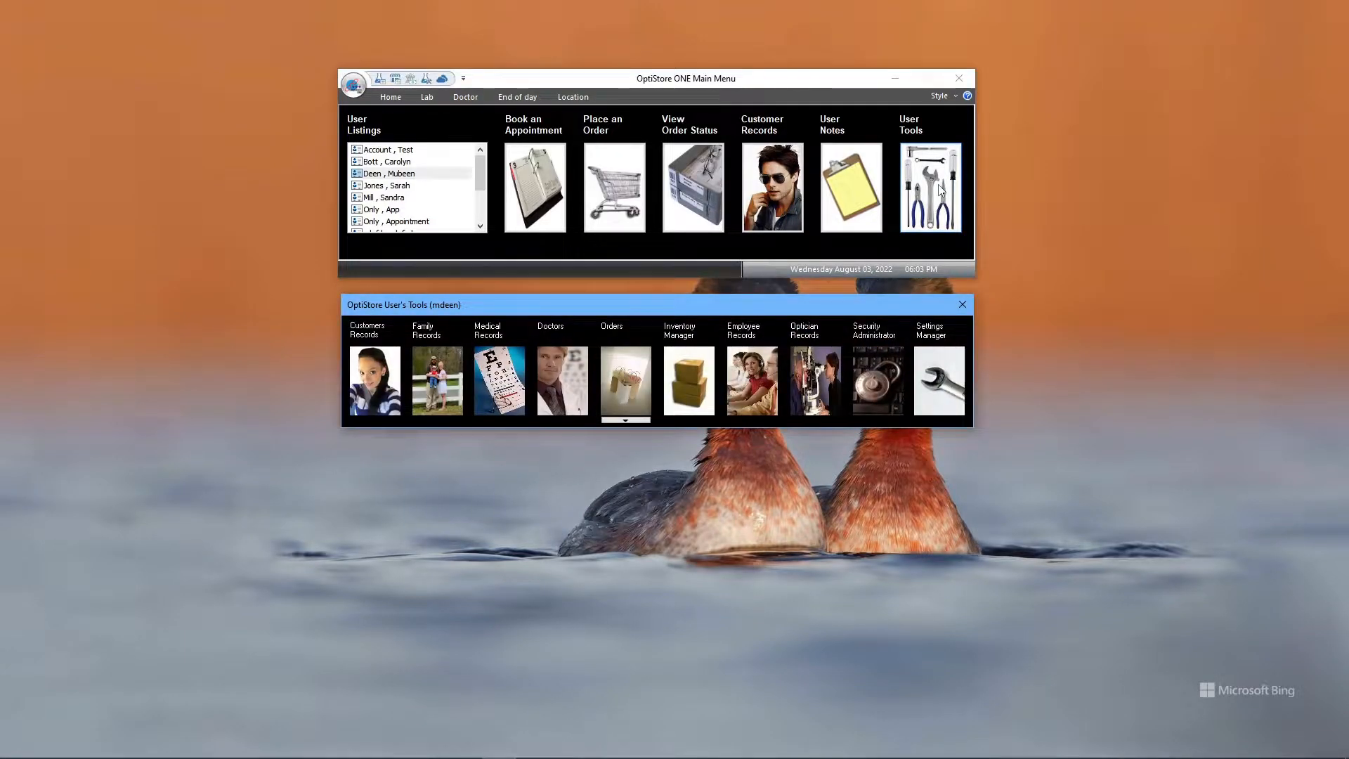
{"action": "left_click", "coordinate": [752, 379]}
{"action": "left_click", "coordinate": [243, 188]}
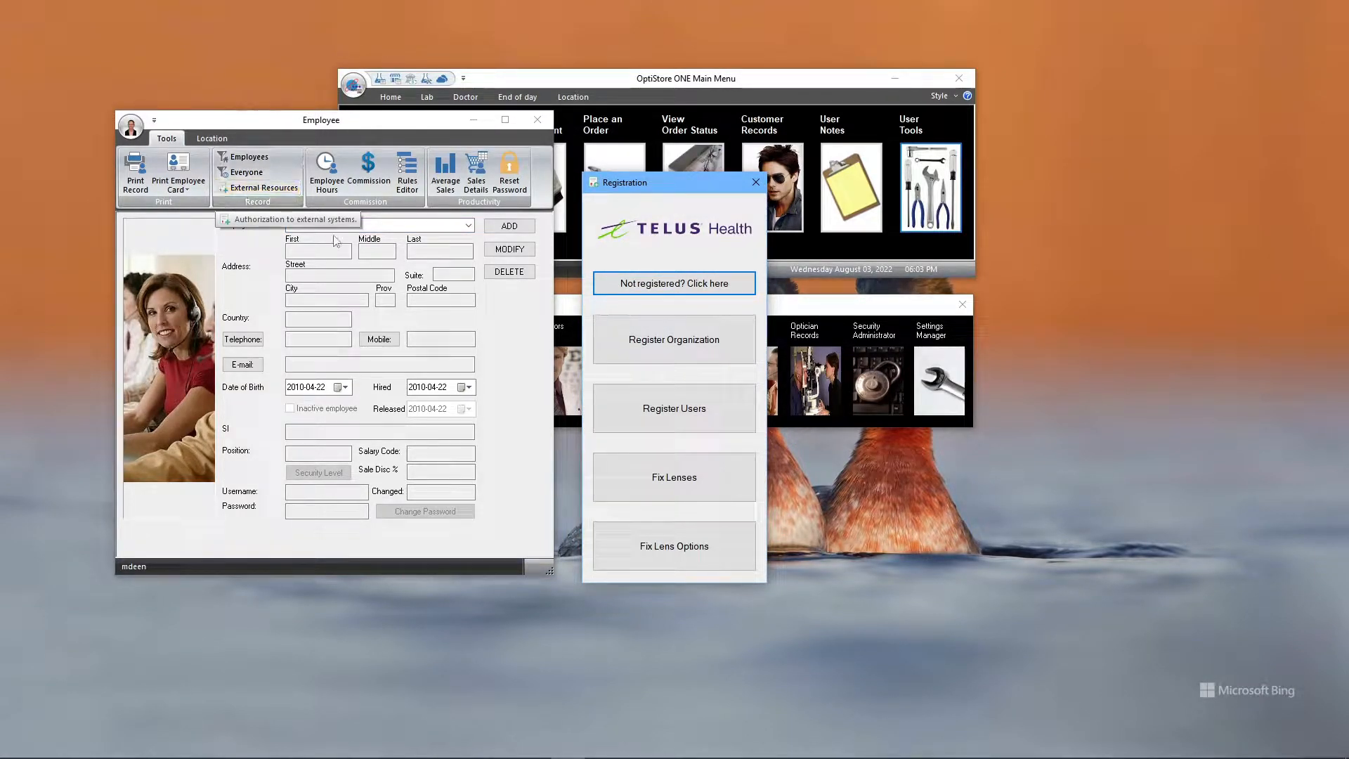
Review the business and Telus Health details in the organization setup, closing it without saving.
{"action": "left_click", "coordinate": [718, 284]}
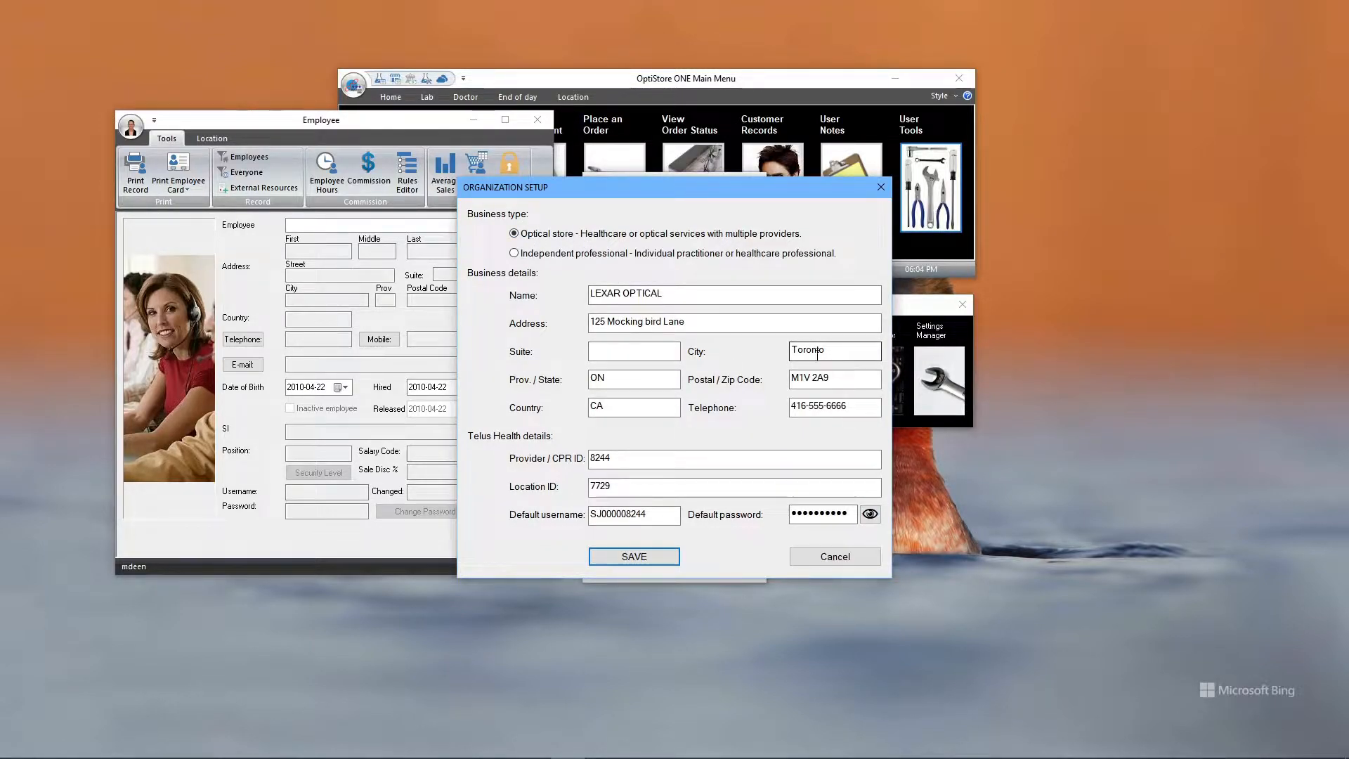
{"action": "left_click", "coordinate": [594, 354]}
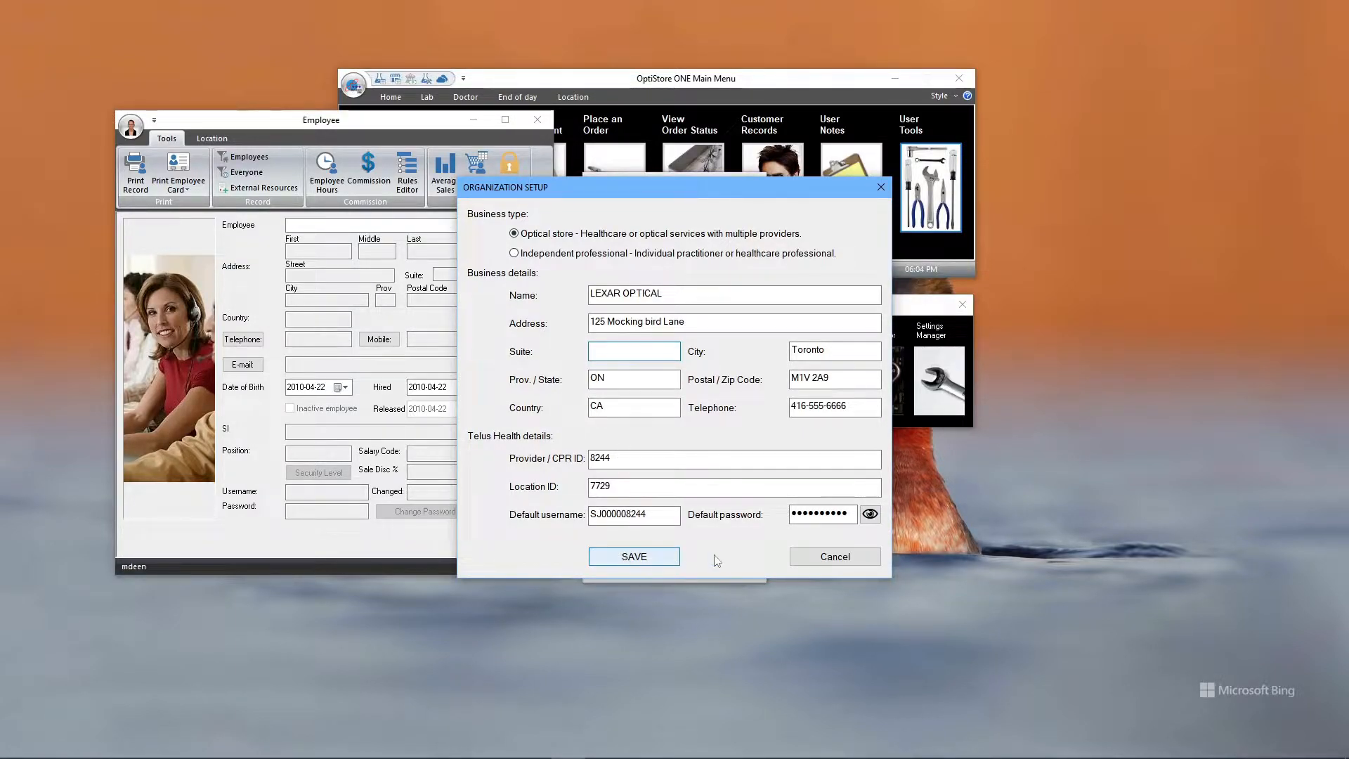
{"action": "left_click", "coordinate": [835, 556]}
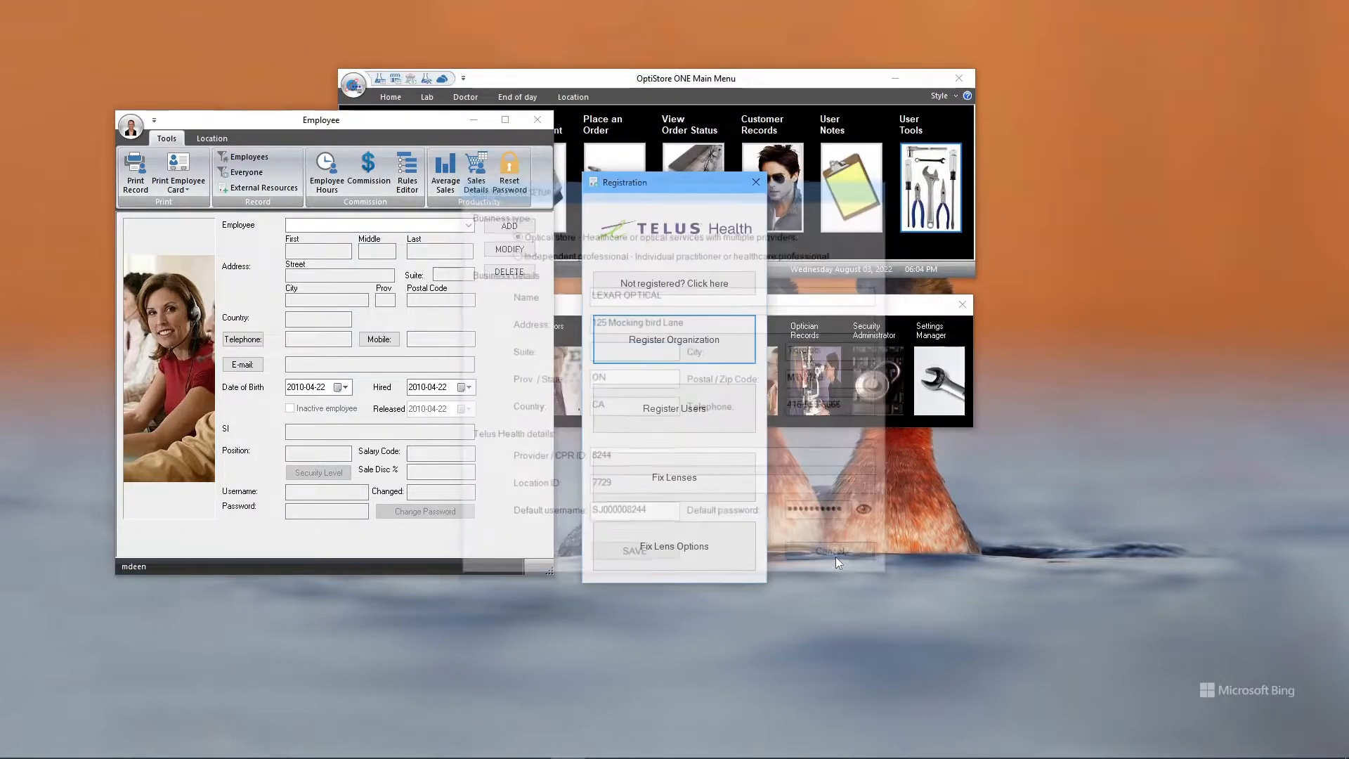
Review an optician's user registration, including the available associations, and close the user setup without saving.
{"action": "left_click", "coordinate": [657, 409]}
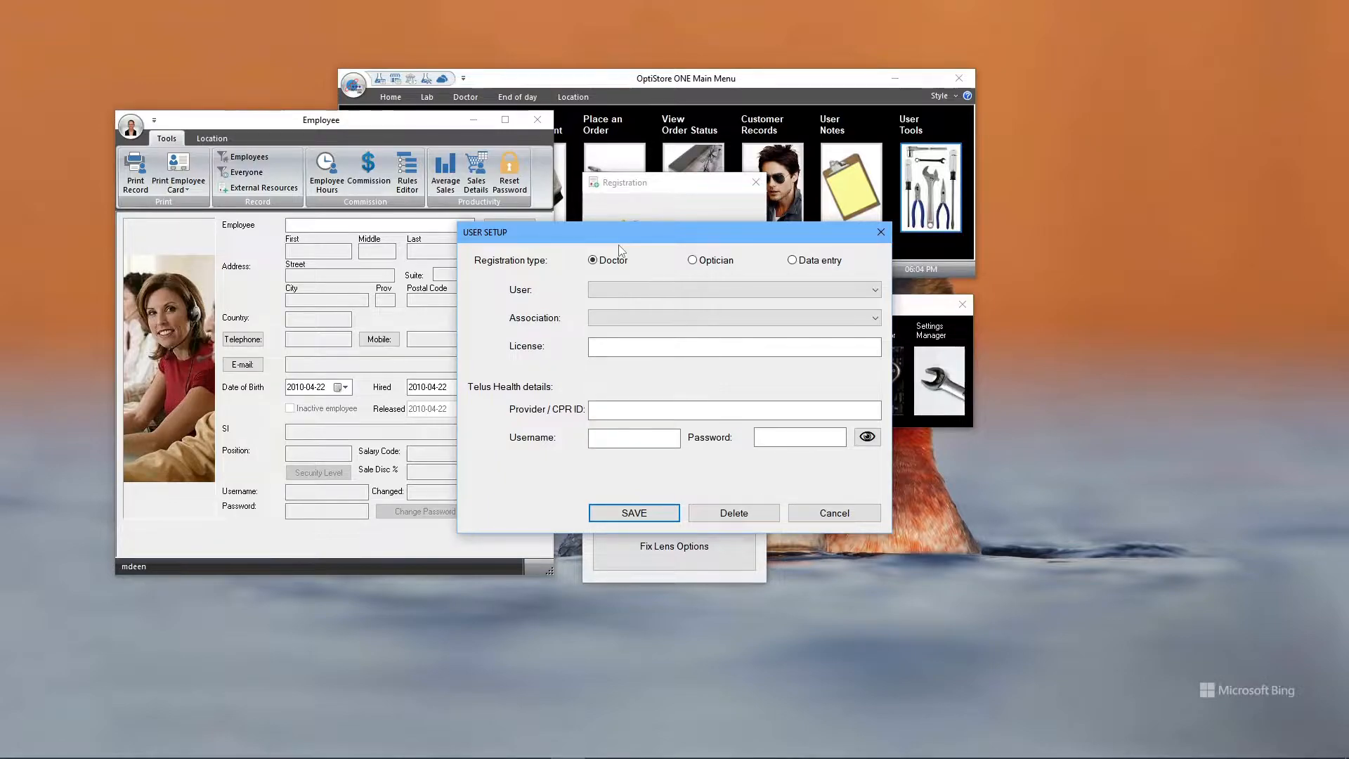
{"action": "left_click", "coordinate": [692, 260]}
{"action": "left_click", "coordinate": [662, 289]}
{"action": "left_click", "coordinate": [624, 330]}
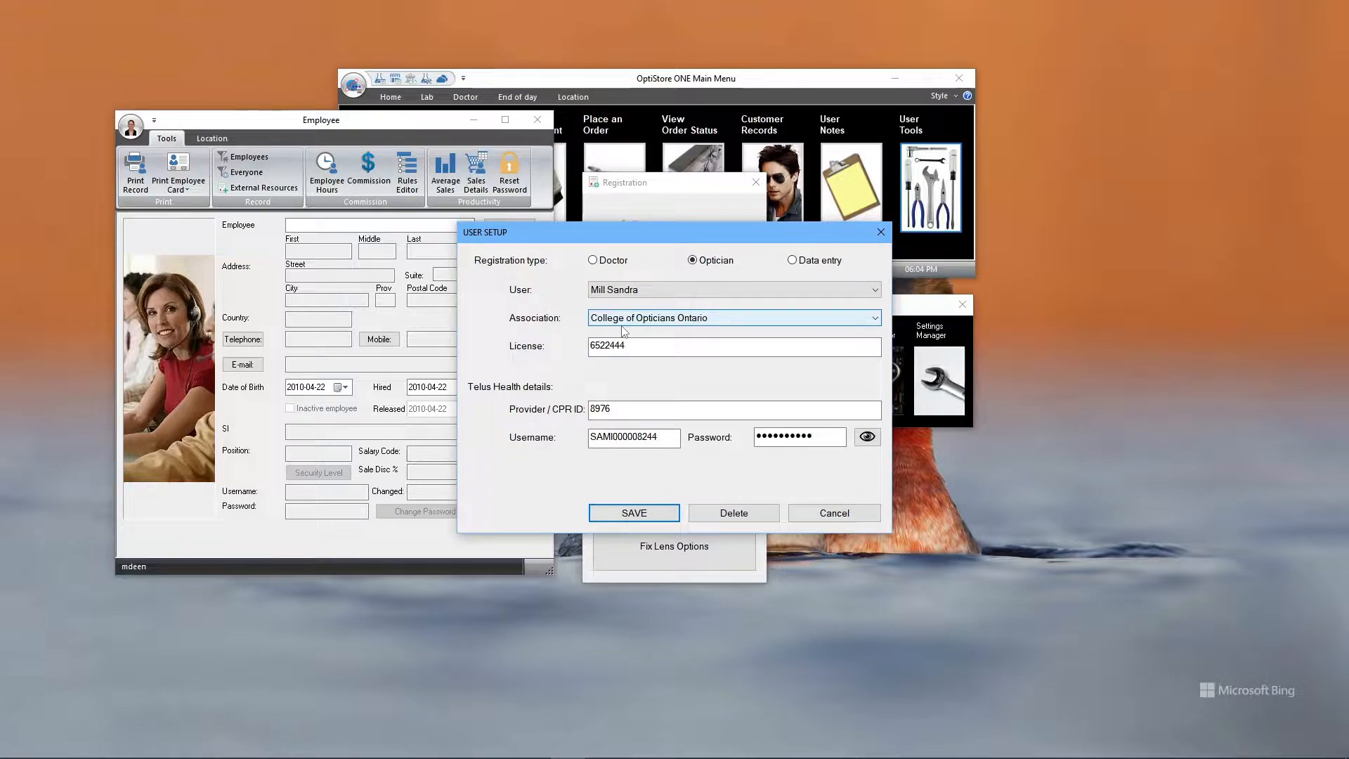
{"action": "left_click", "coordinate": [838, 321]}
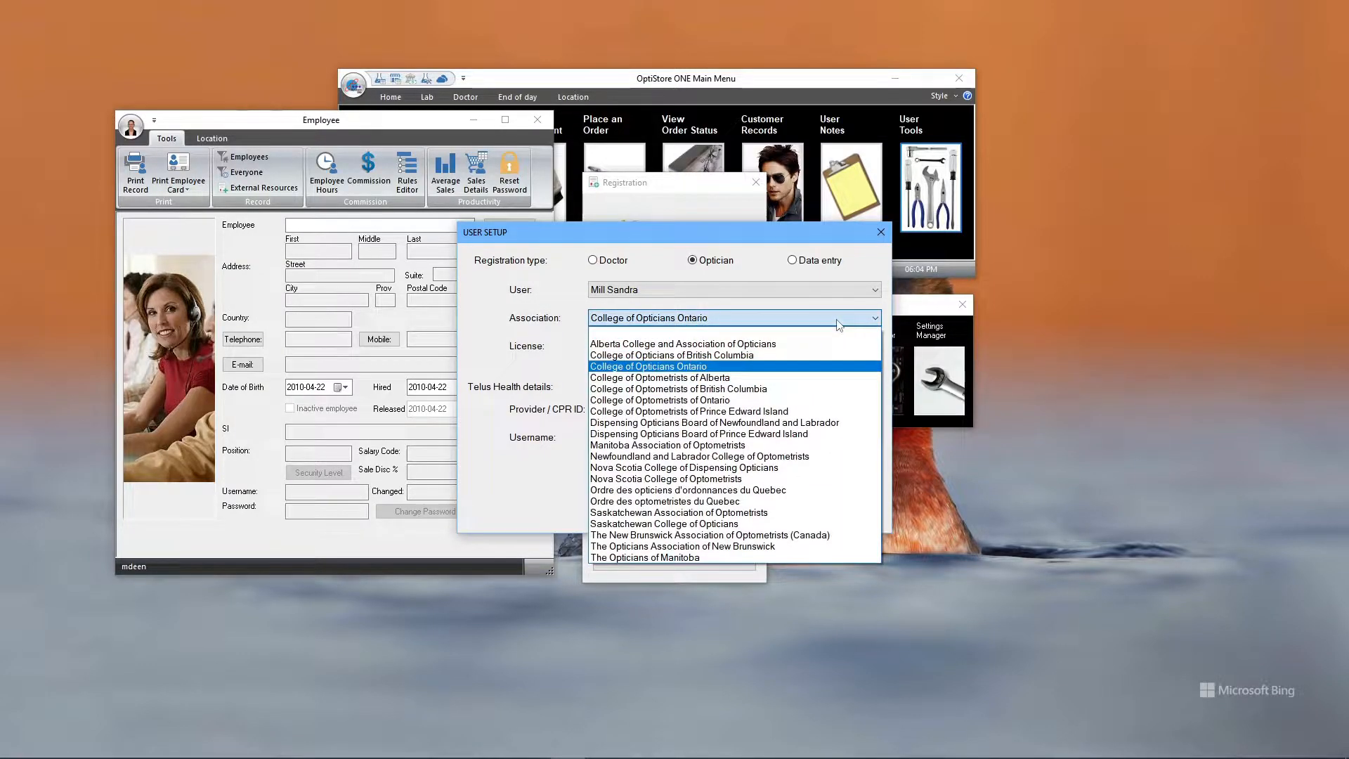
{"action": "left_click", "coordinate": [838, 320]}
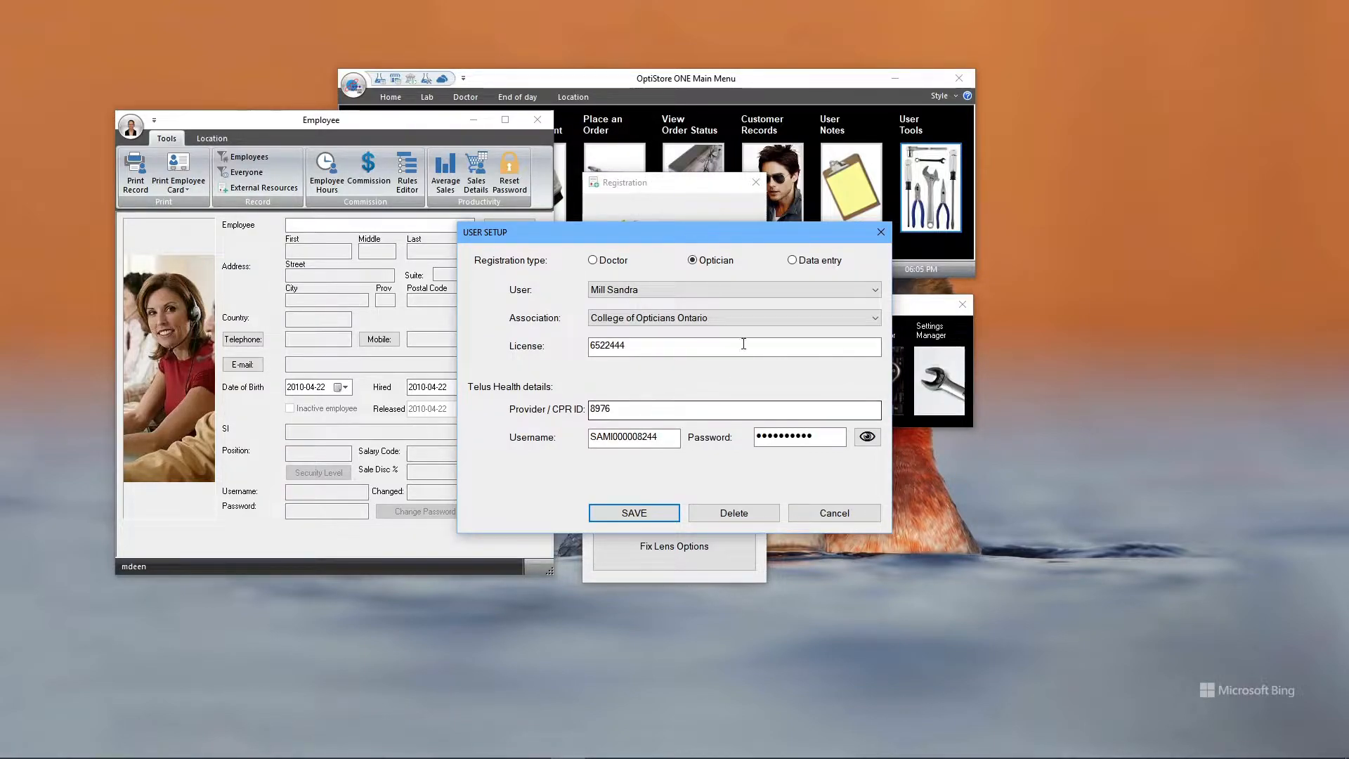
{"action": "left_click", "coordinate": [834, 513]}
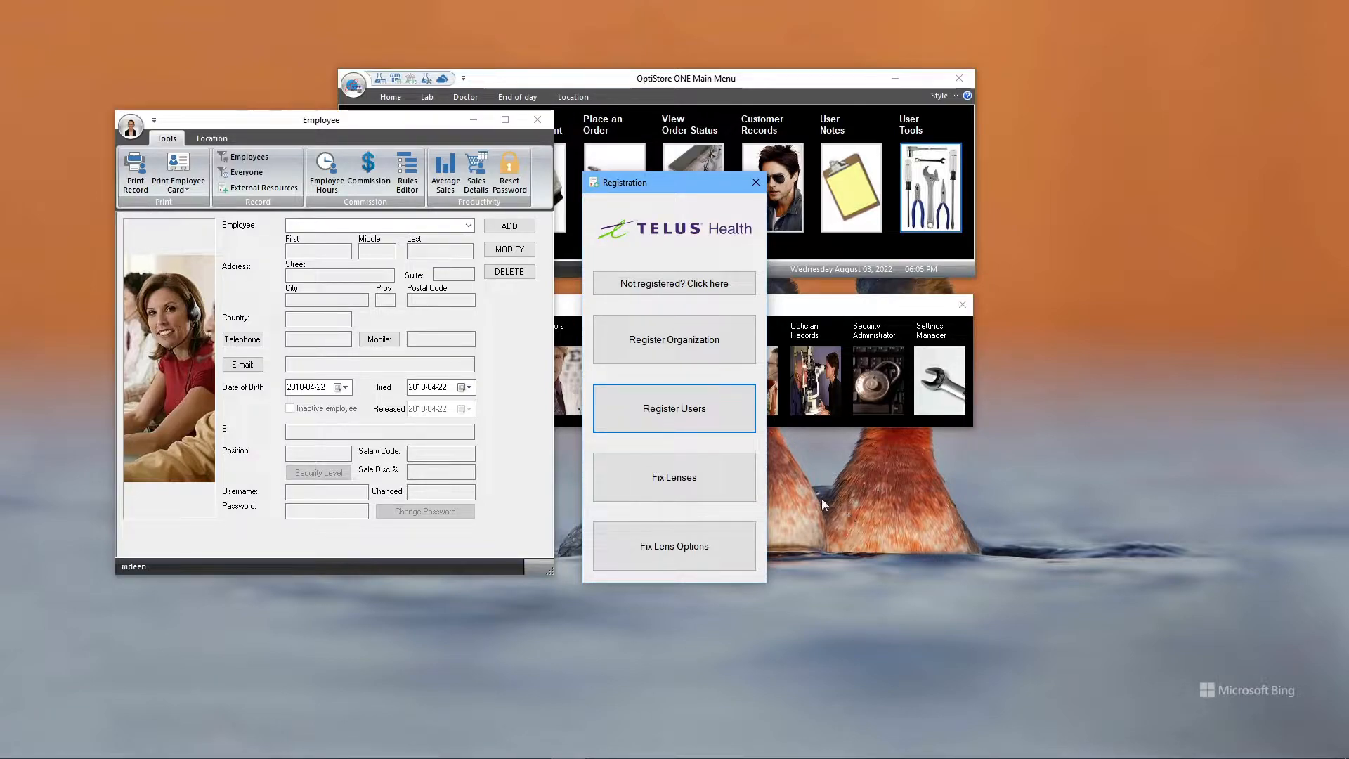
Apply the SINGLE VISION extended type in Fix Lenses and close the lens list.
{"action": "left_click", "coordinate": [636, 487]}
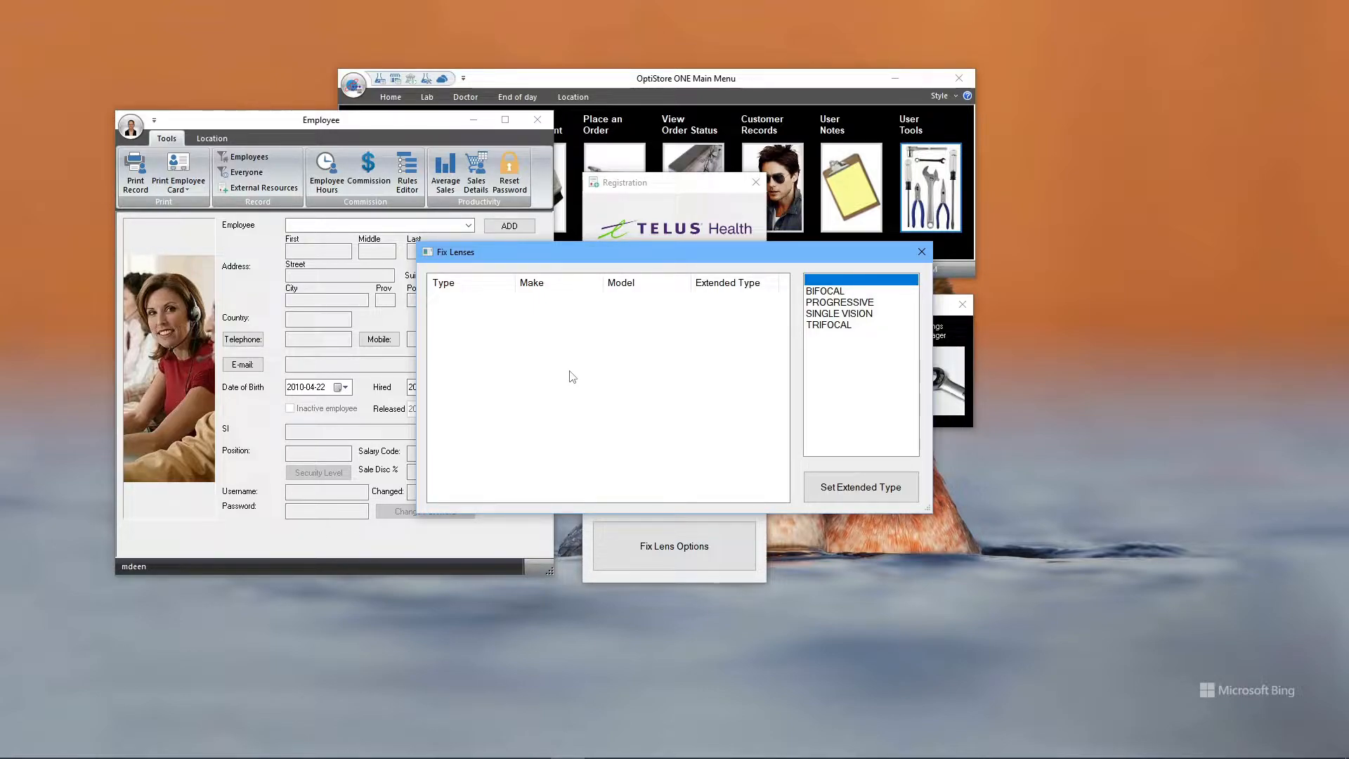
{"action": "left_click", "coordinate": [851, 314]}
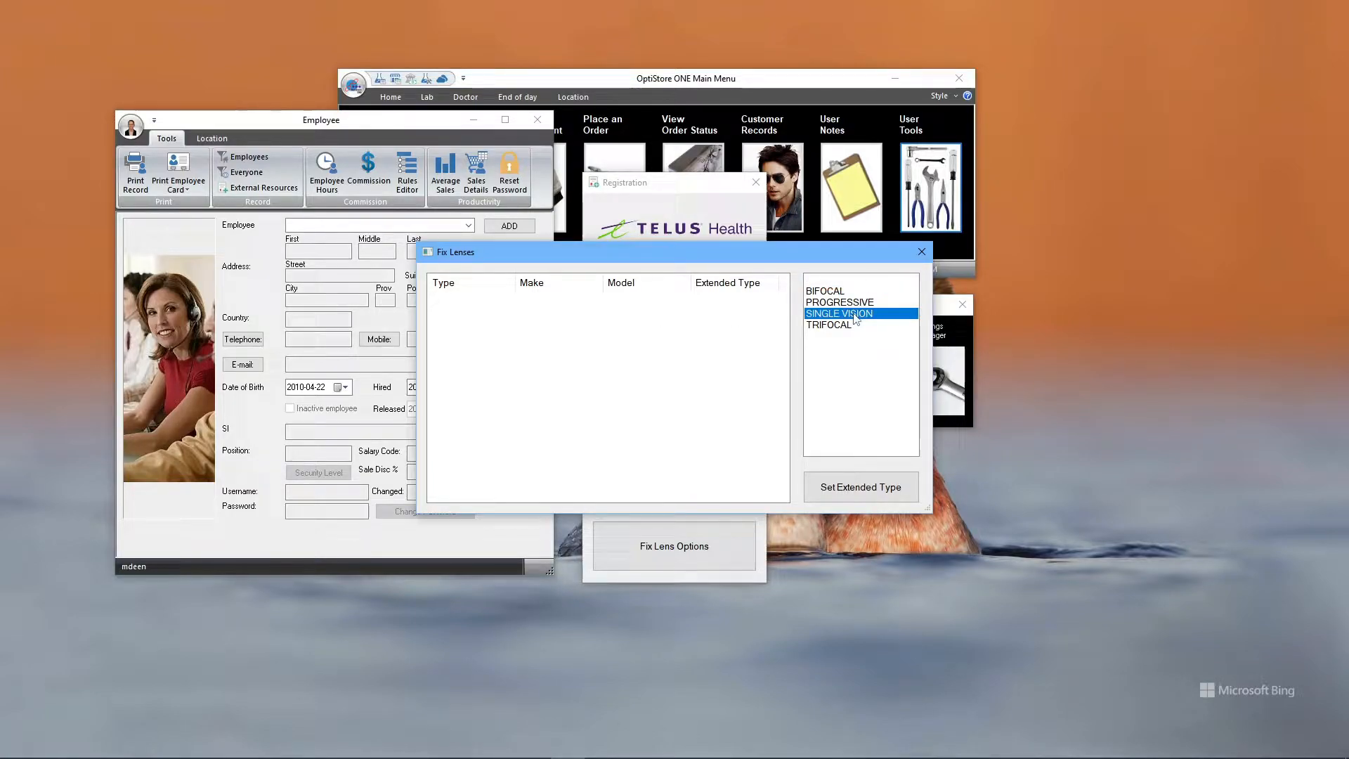
{"action": "left_click", "coordinate": [825, 493]}
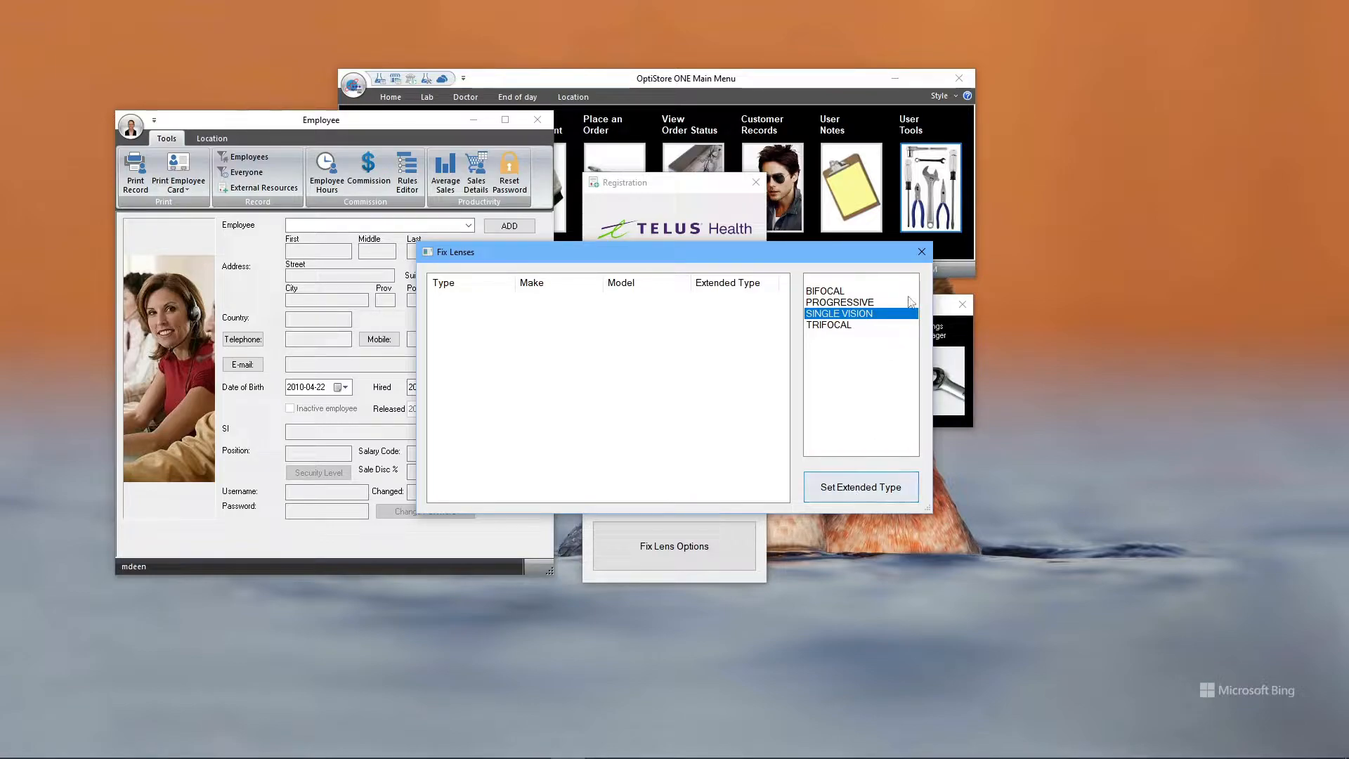
{"action": "left_click", "coordinate": [921, 252]}
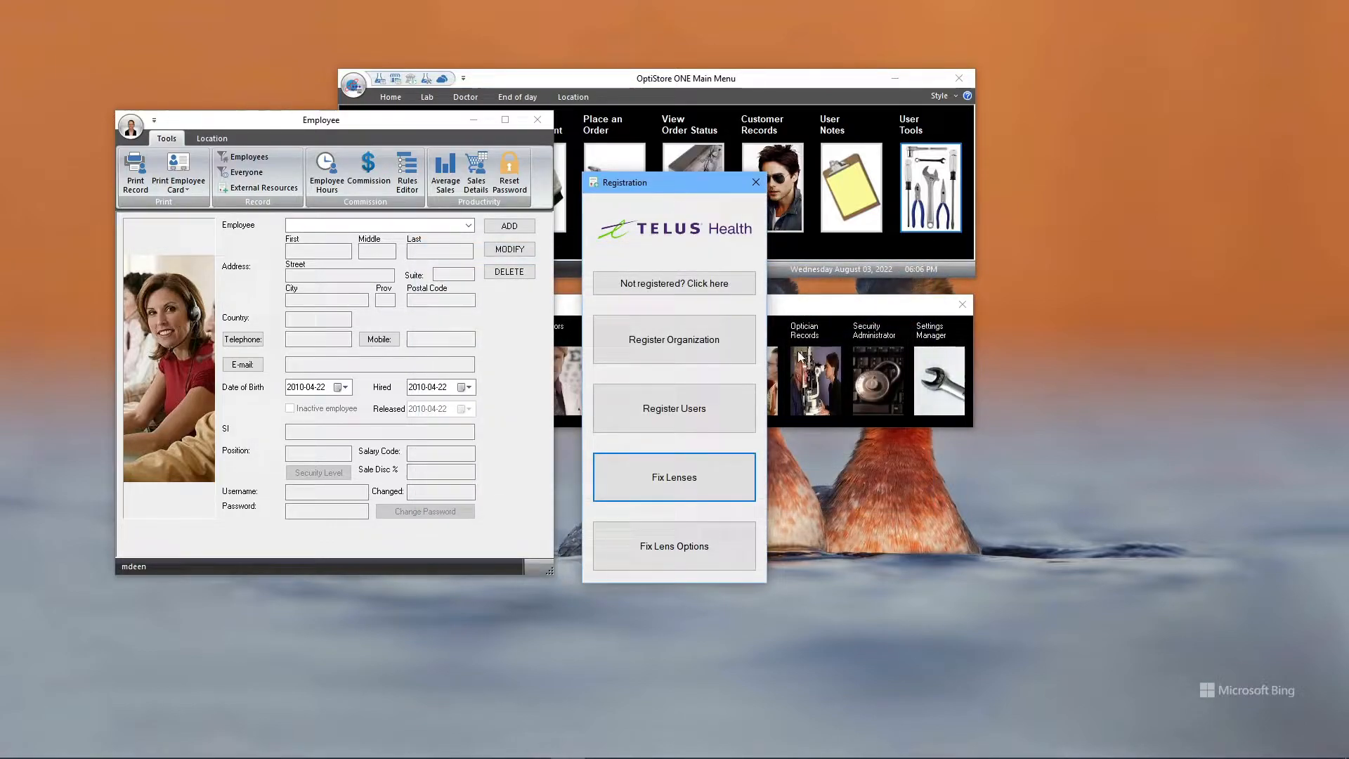
Set the extended type of the High Luster Polish lens option to SRC and close the lens options list.
{"action": "left_click", "coordinate": [652, 552]}
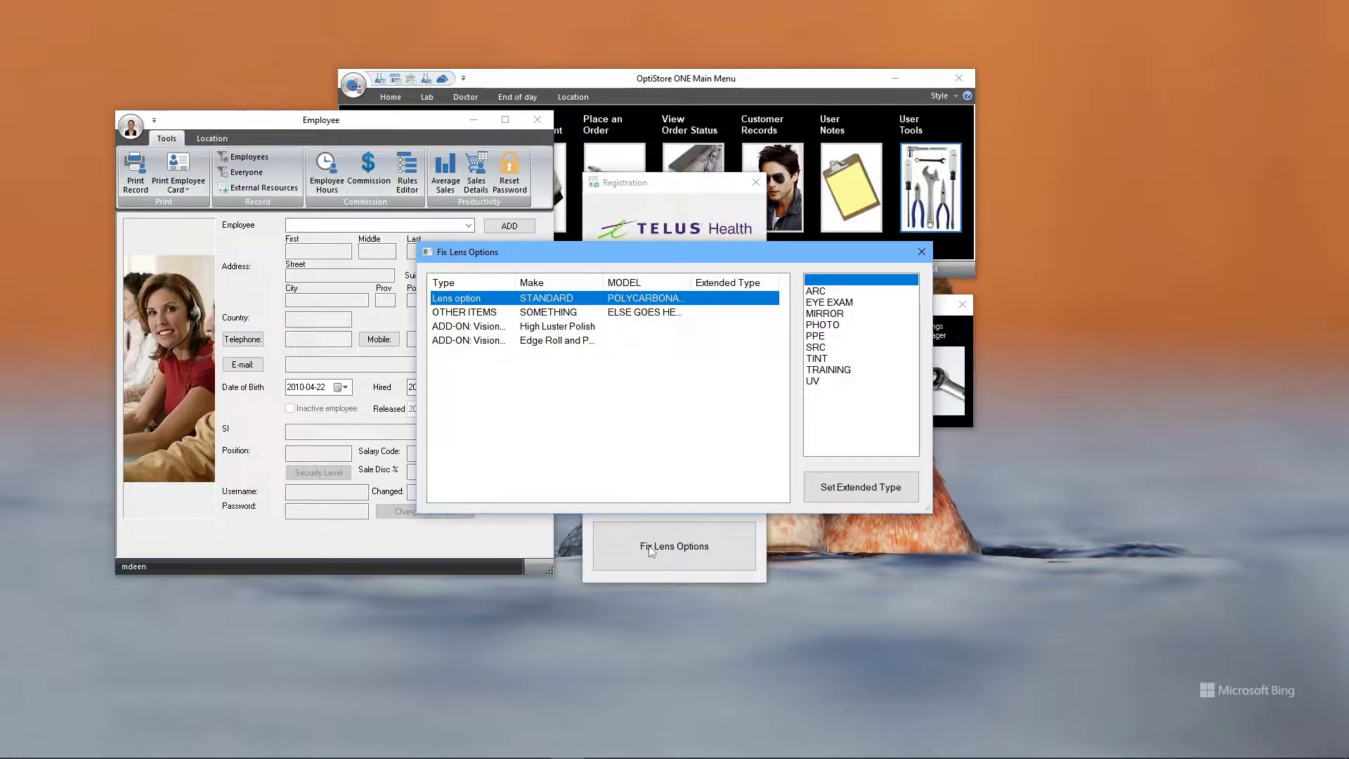
{"action": "left_click", "coordinate": [551, 331]}
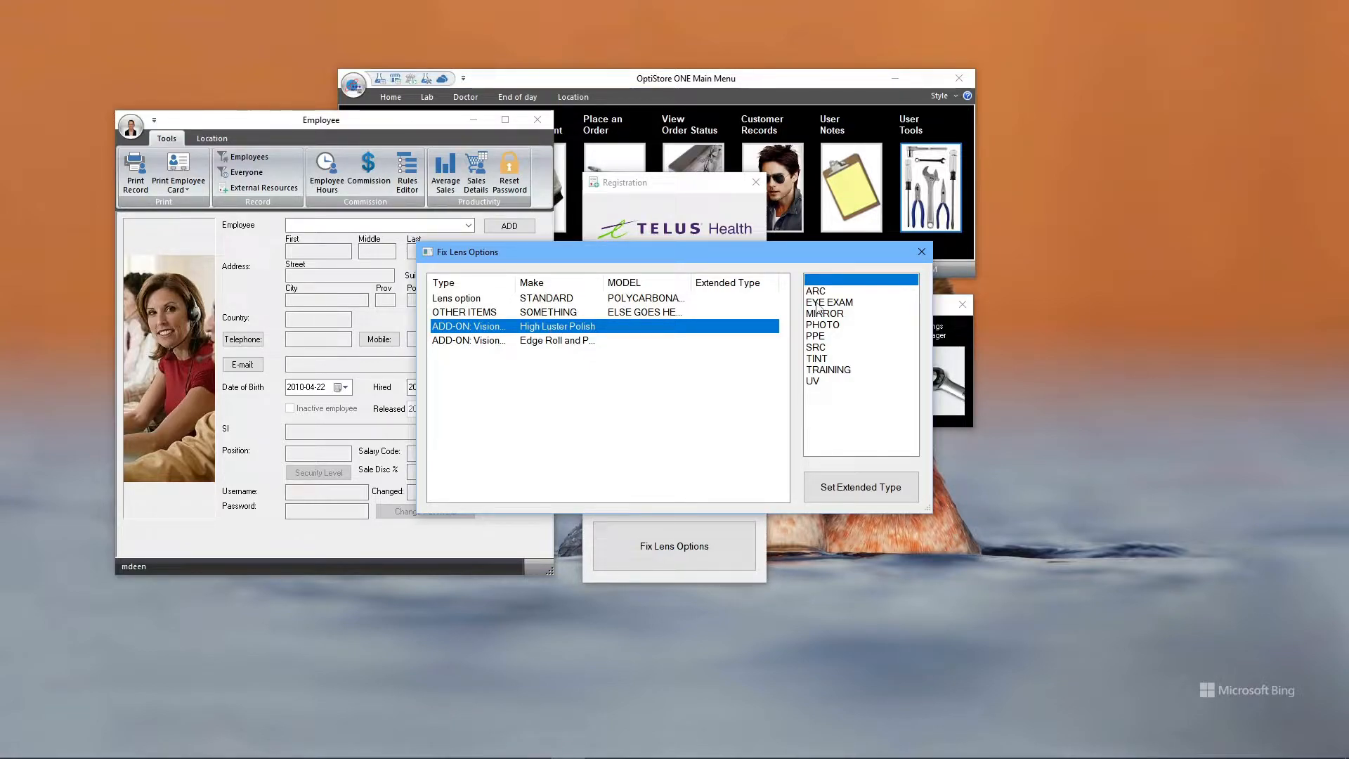
{"action": "left_click", "coordinate": [817, 347]}
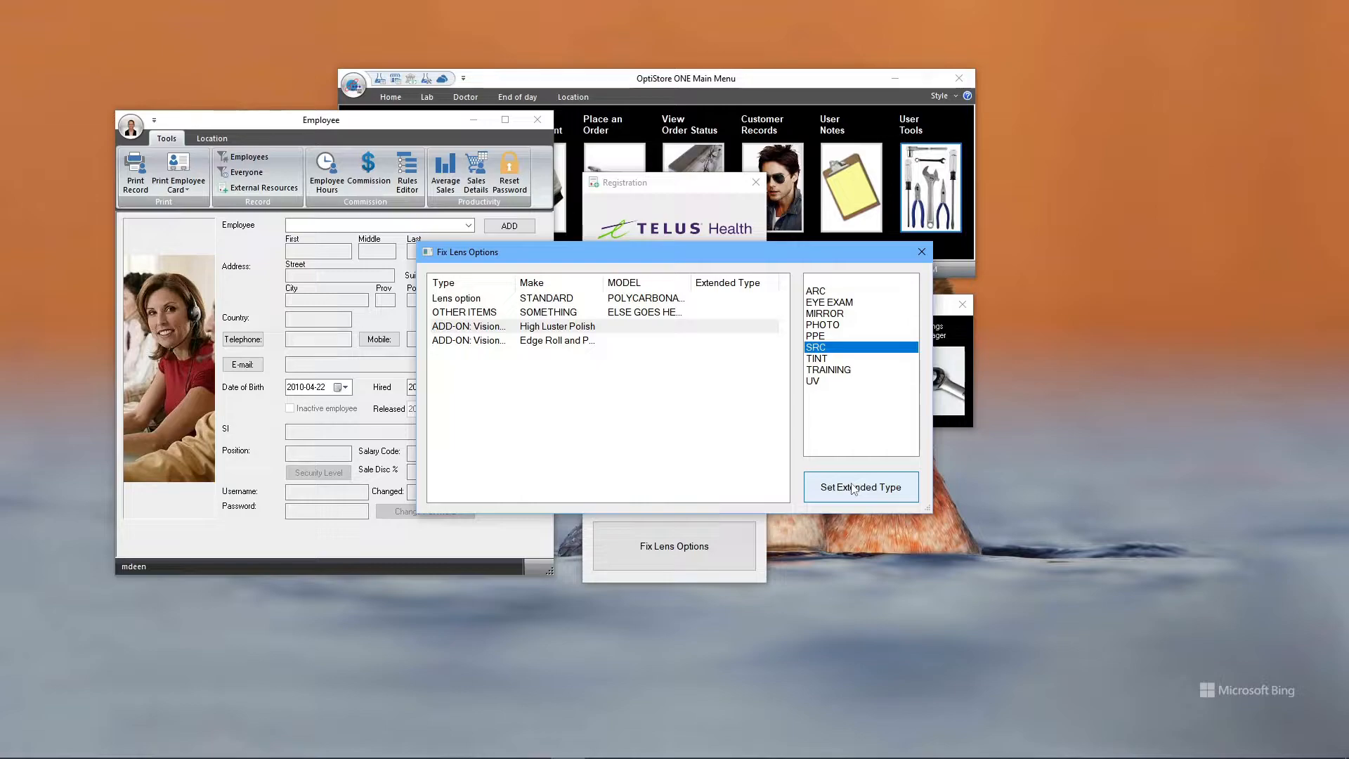
{"action": "left_click", "coordinate": [853, 487]}
{"action": "left_click", "coordinate": [922, 251]}
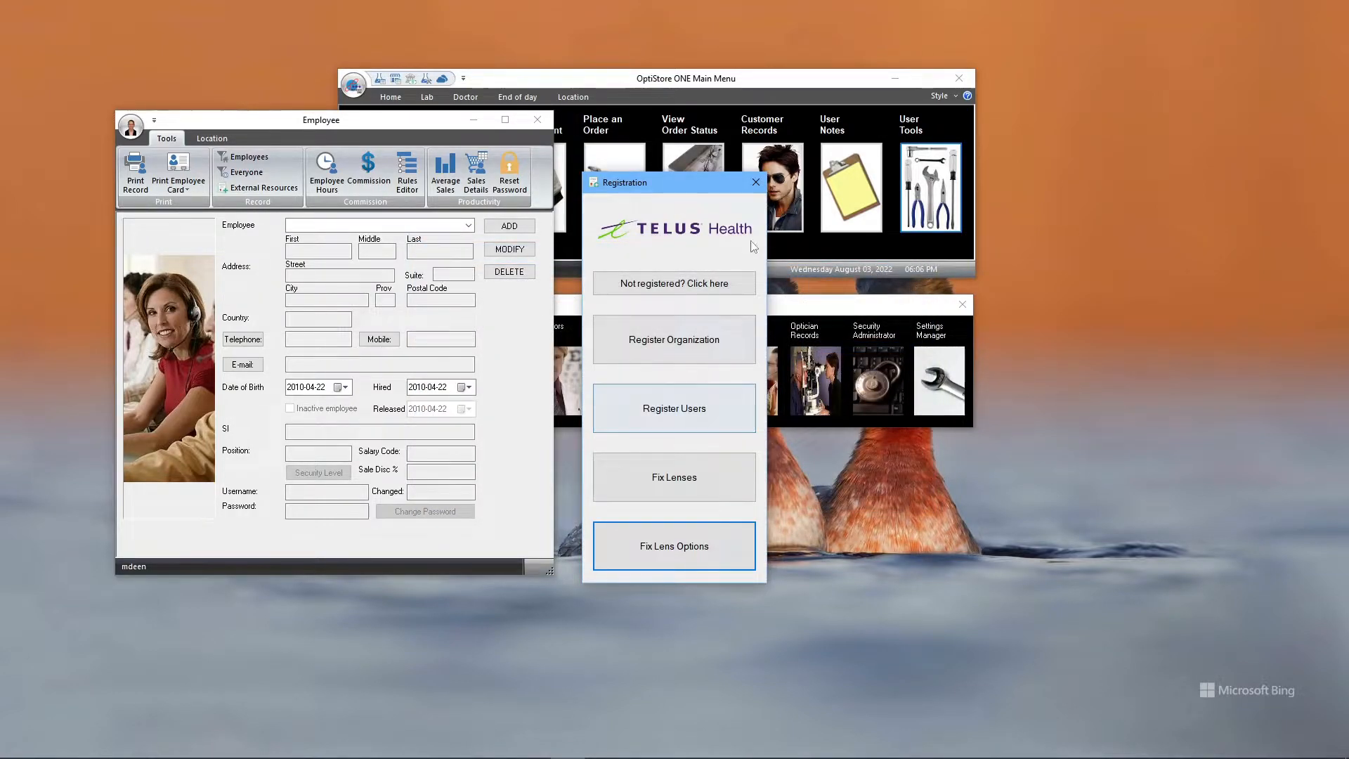
Close the TELUS Health registration, the employee records and the user tools.
{"action": "left_click", "coordinate": [754, 186]}
{"action": "left_click", "coordinate": [538, 120]}
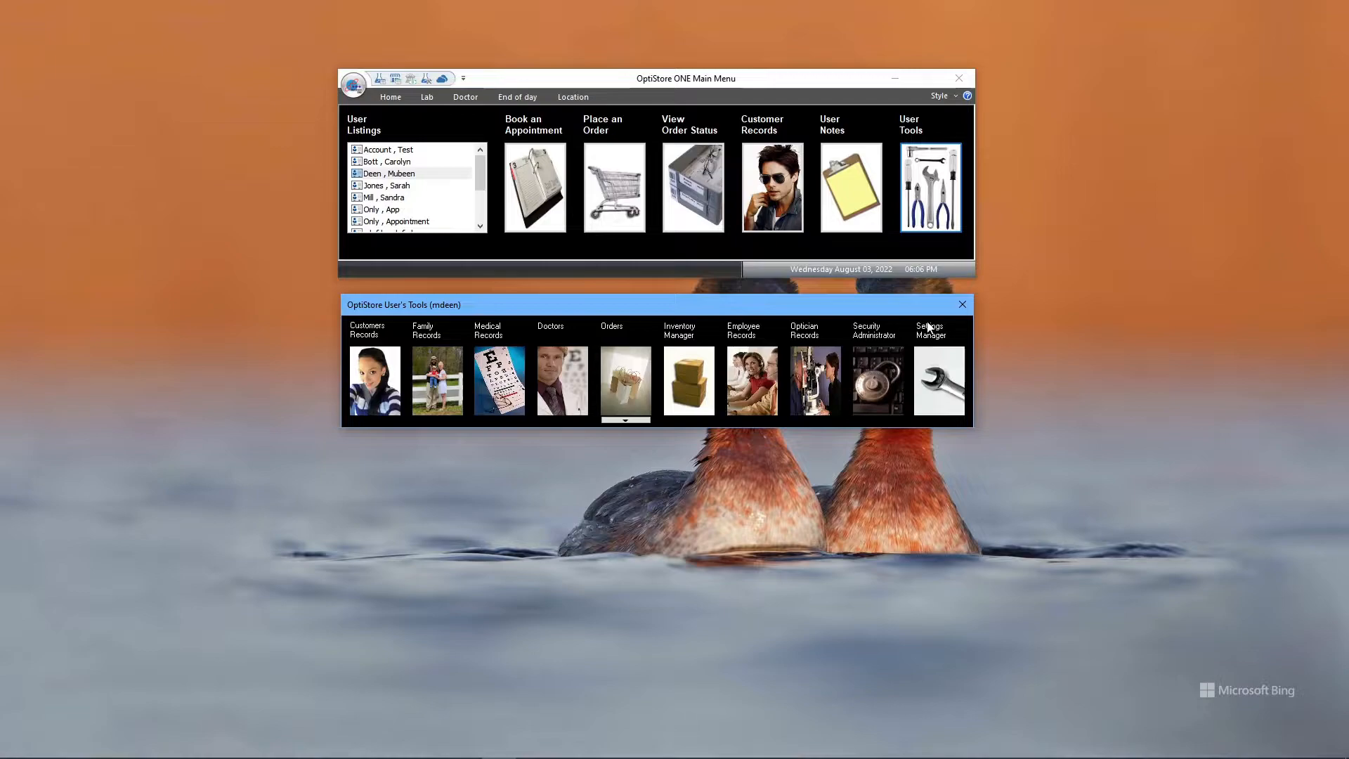
{"action": "left_click", "coordinate": [970, 312]}
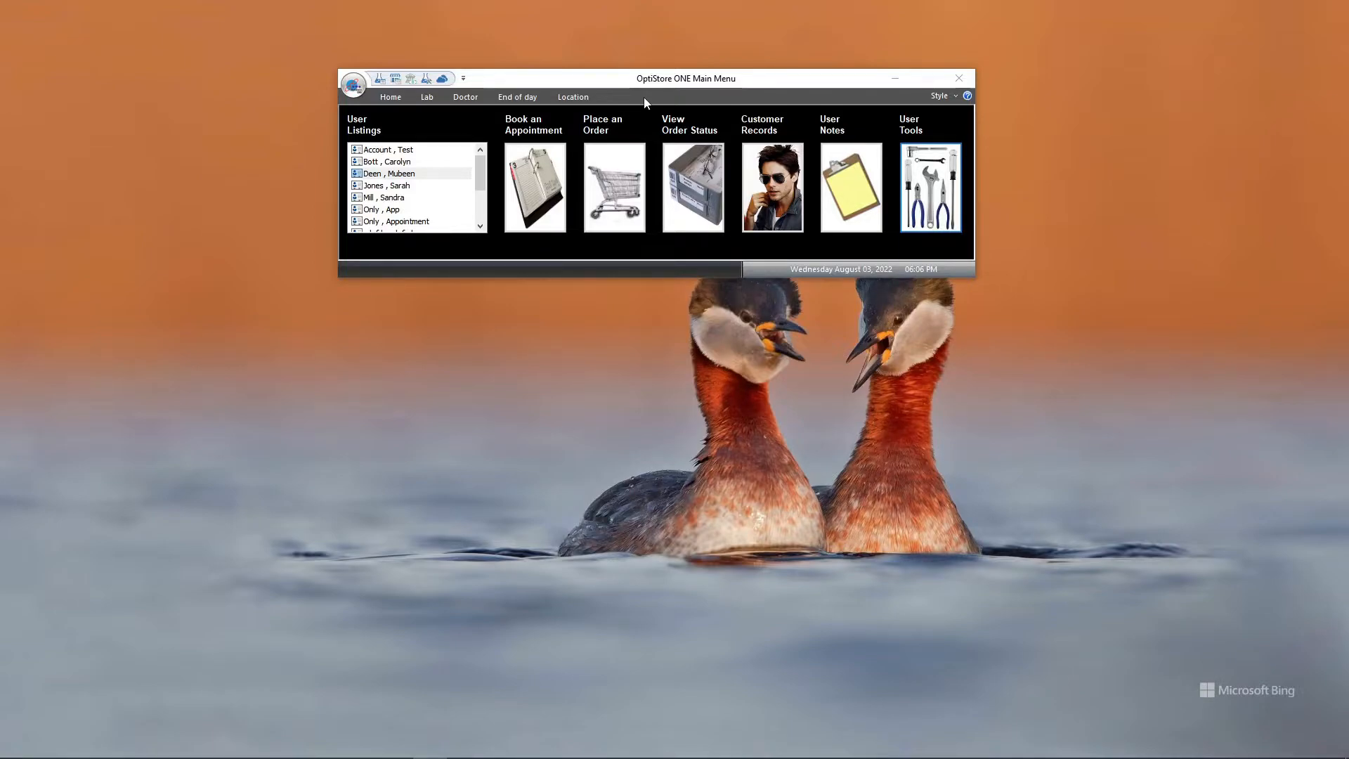
Search the customers for "test" and place an order for the second customer in the results.
{"action": "left_click", "coordinate": [606, 177]}
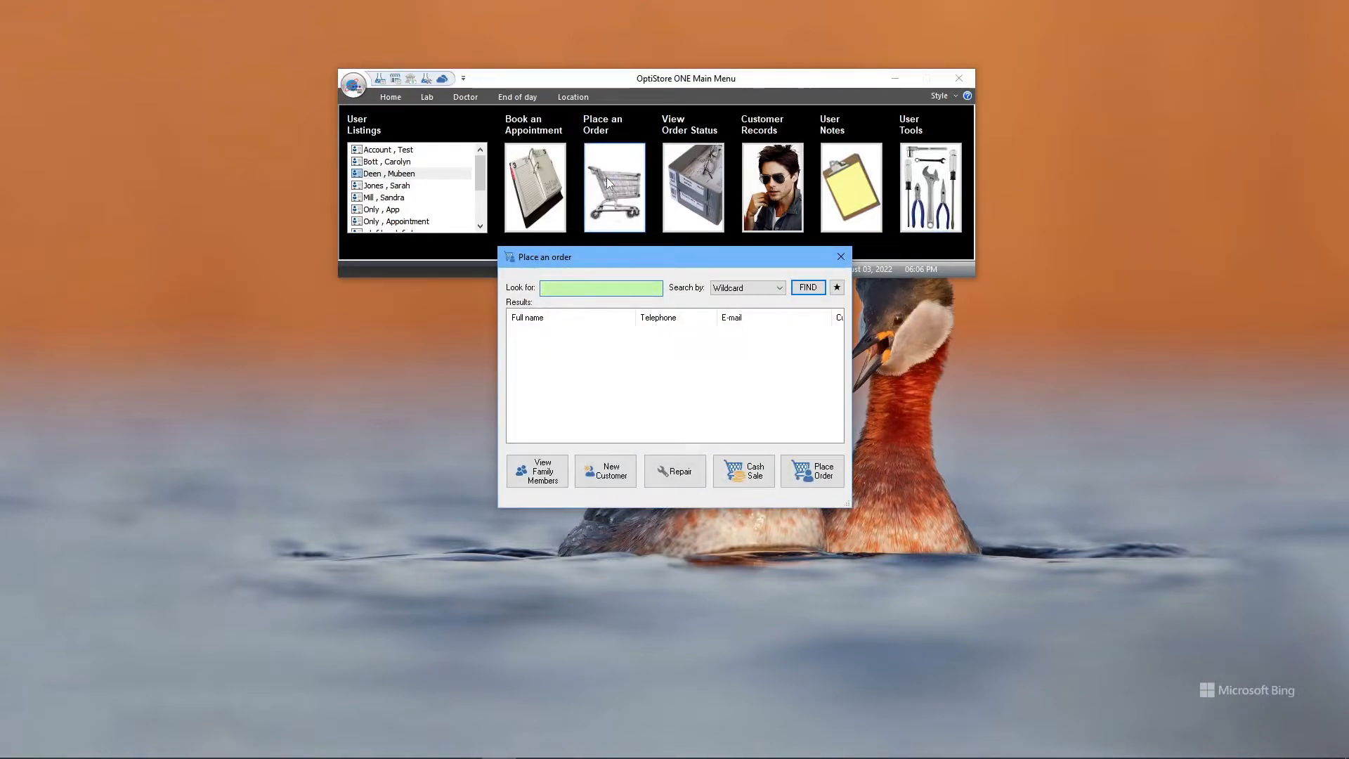
{"action": "type", "text": "test"}
{"action": "key", "text": "Return"}
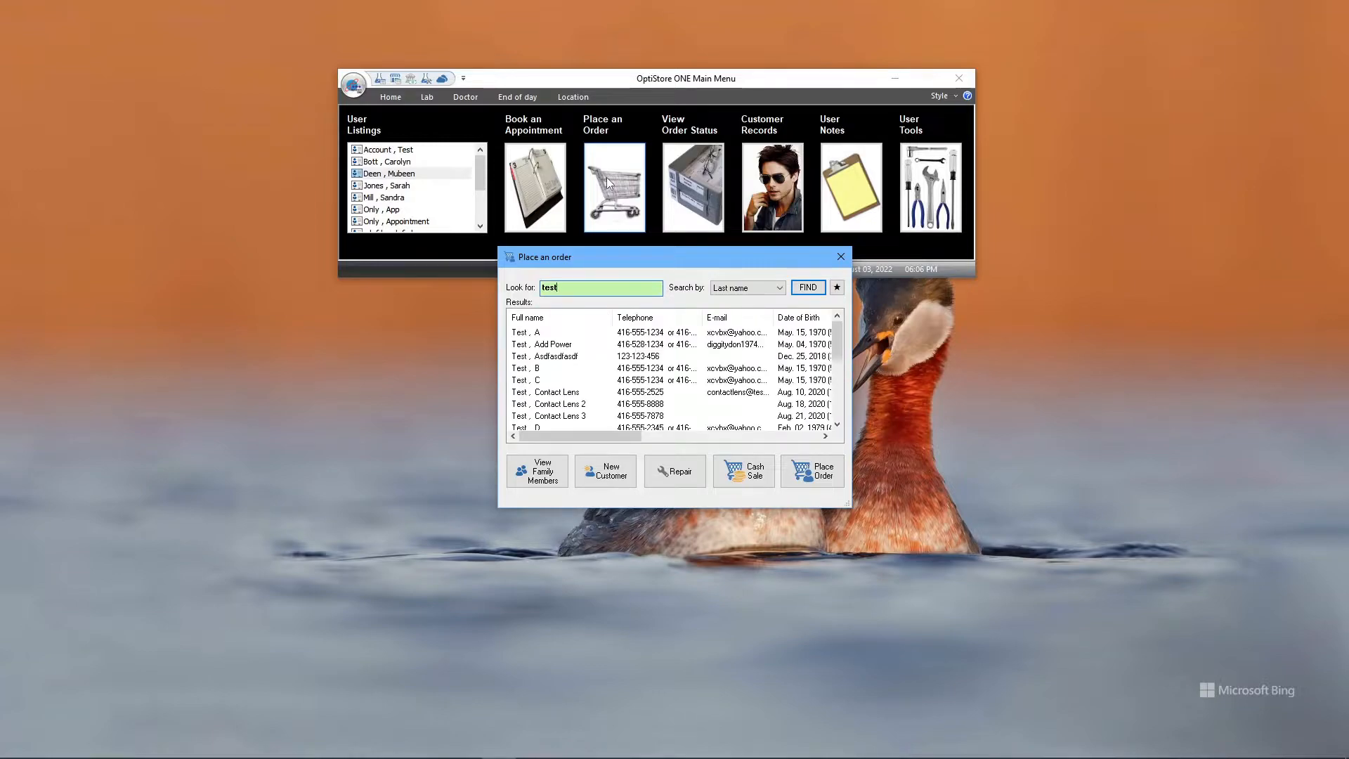
{"action": "left_click", "coordinate": [555, 344]}
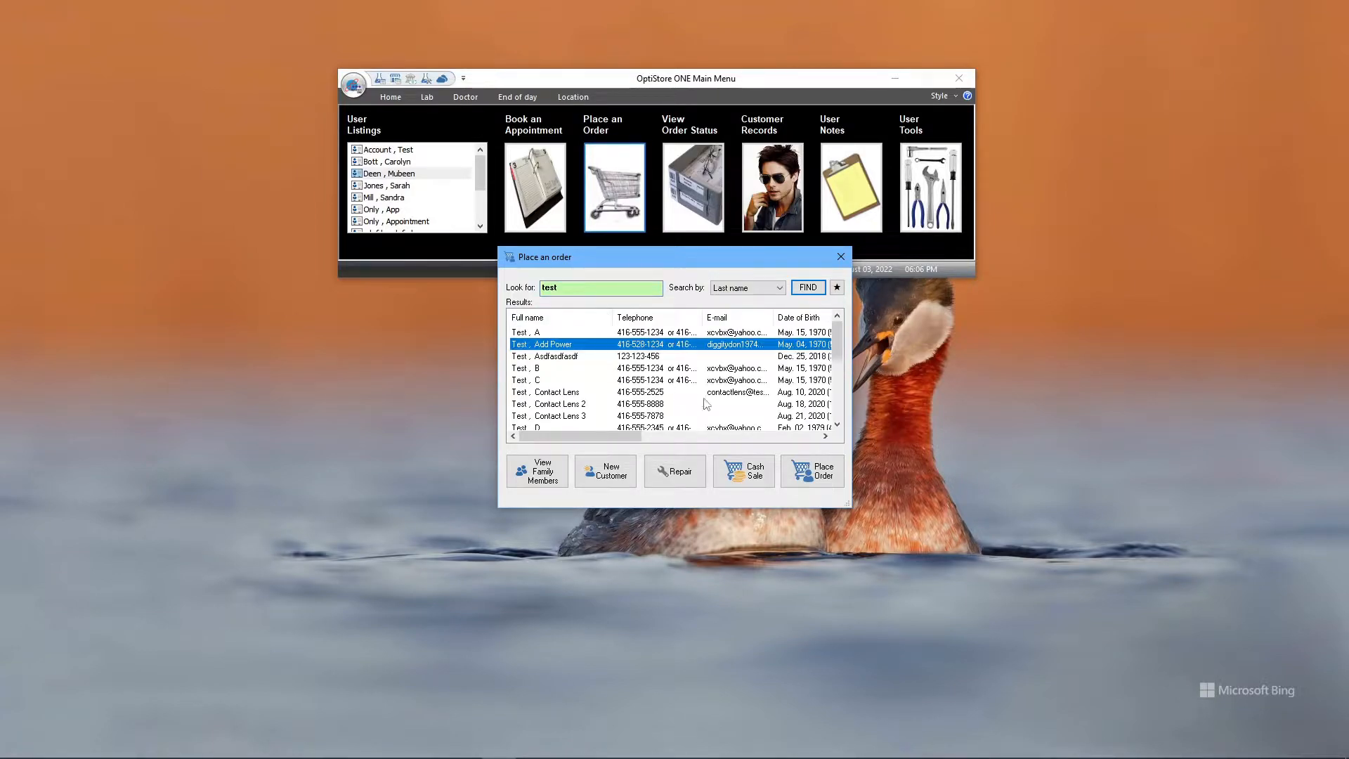
{"action": "left_click", "coordinate": [815, 478]}
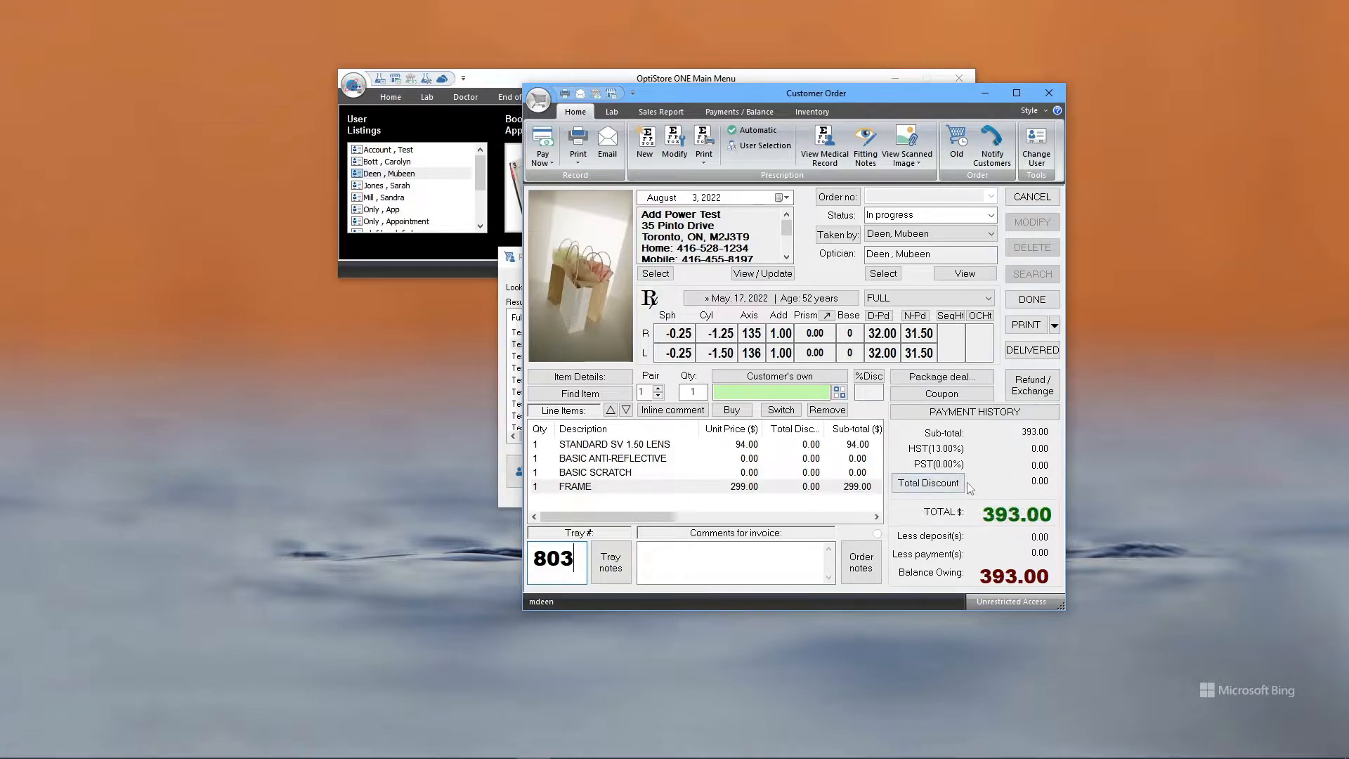
Open the order's payment history and choose CINUP as the payment method for the deposit.
{"action": "left_click", "coordinate": [998, 413]}
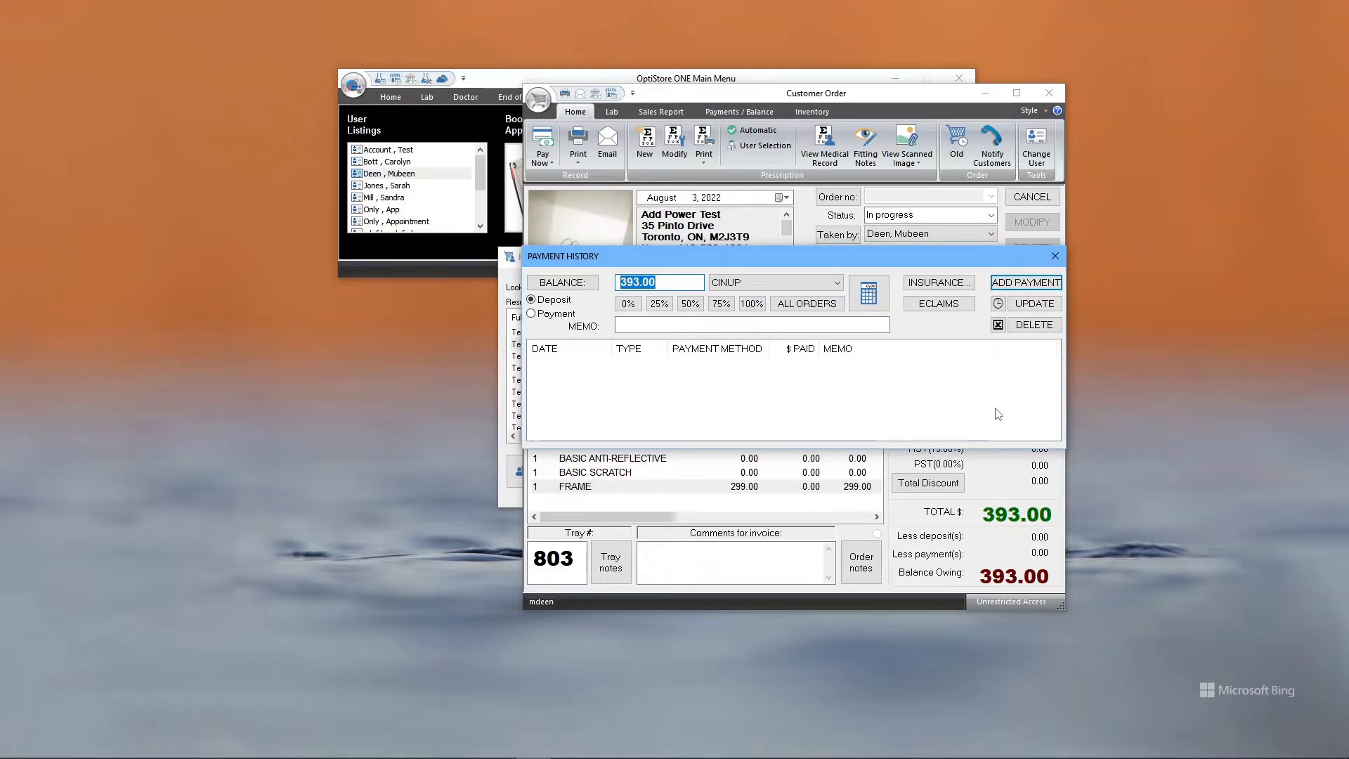
{"action": "left_click", "coordinate": [780, 289]}
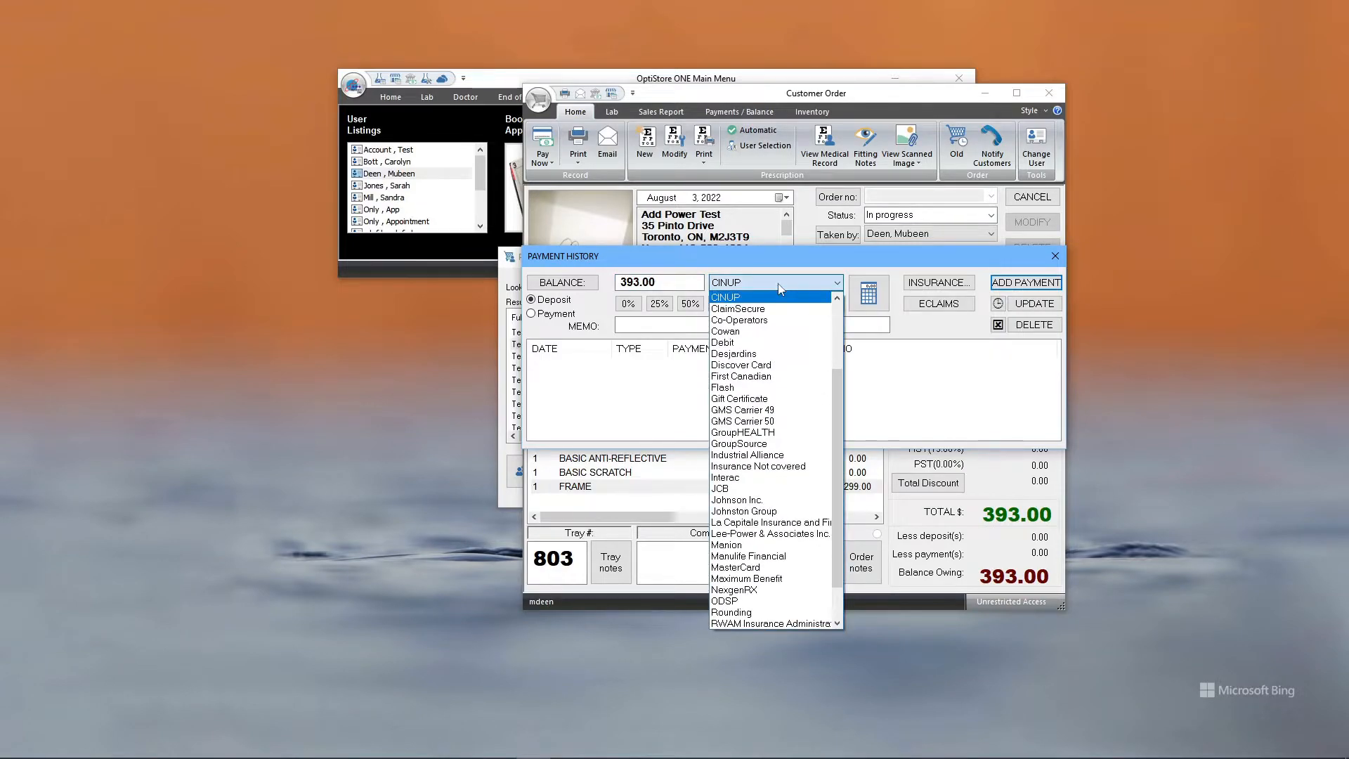
{"action": "left_click", "coordinate": [780, 282]}
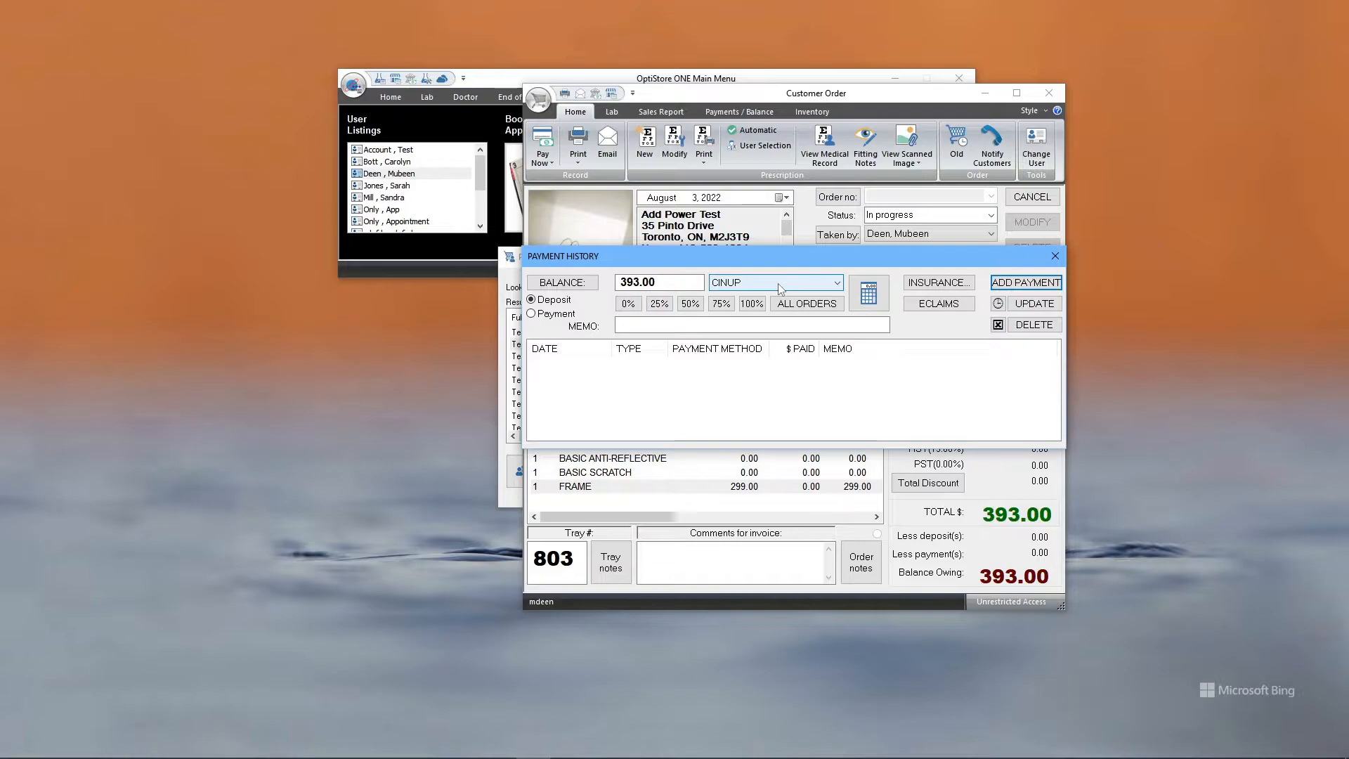
{"action": "left_click", "coordinate": [780, 284]}
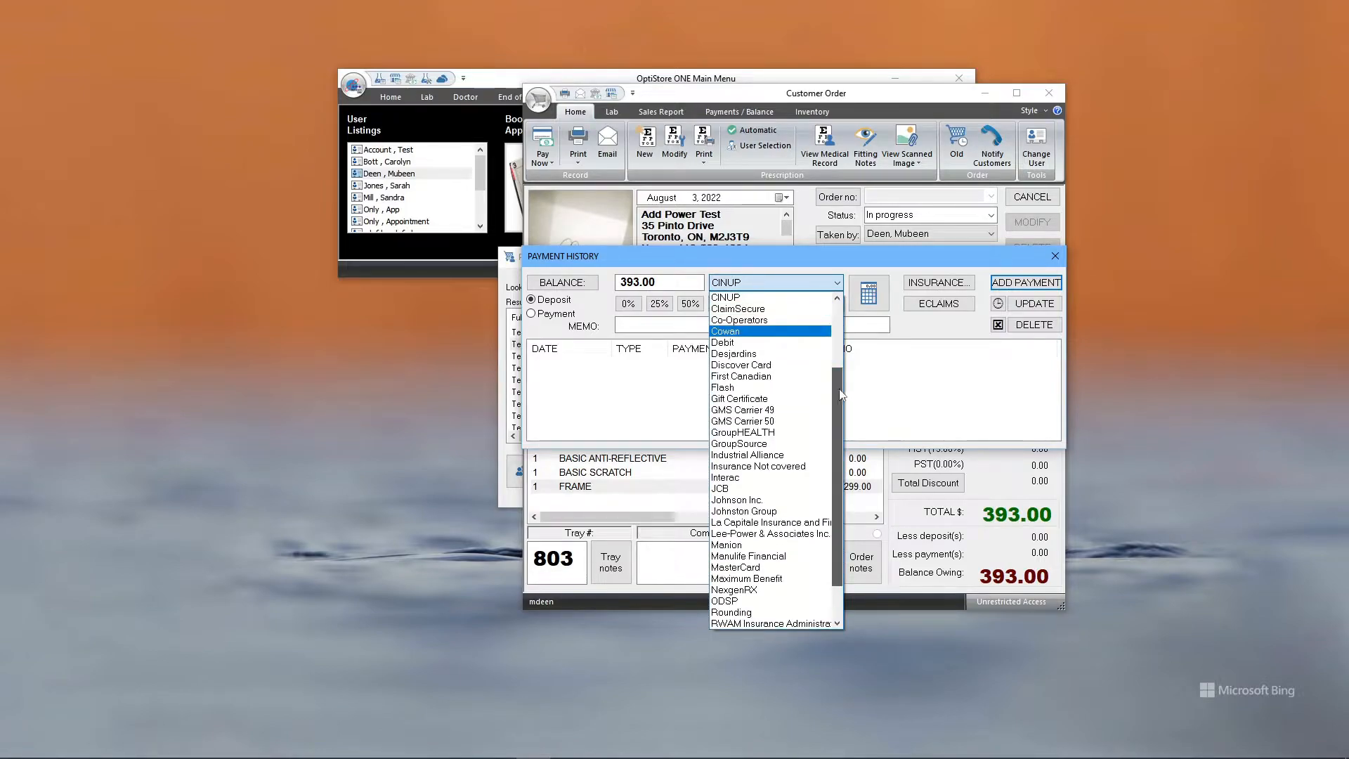
{"action": "scroll", "coordinate": [771, 303], "scroll_direction": "up", "scroll_amount": 3}
{"action": "left_click", "coordinate": [772, 298]}
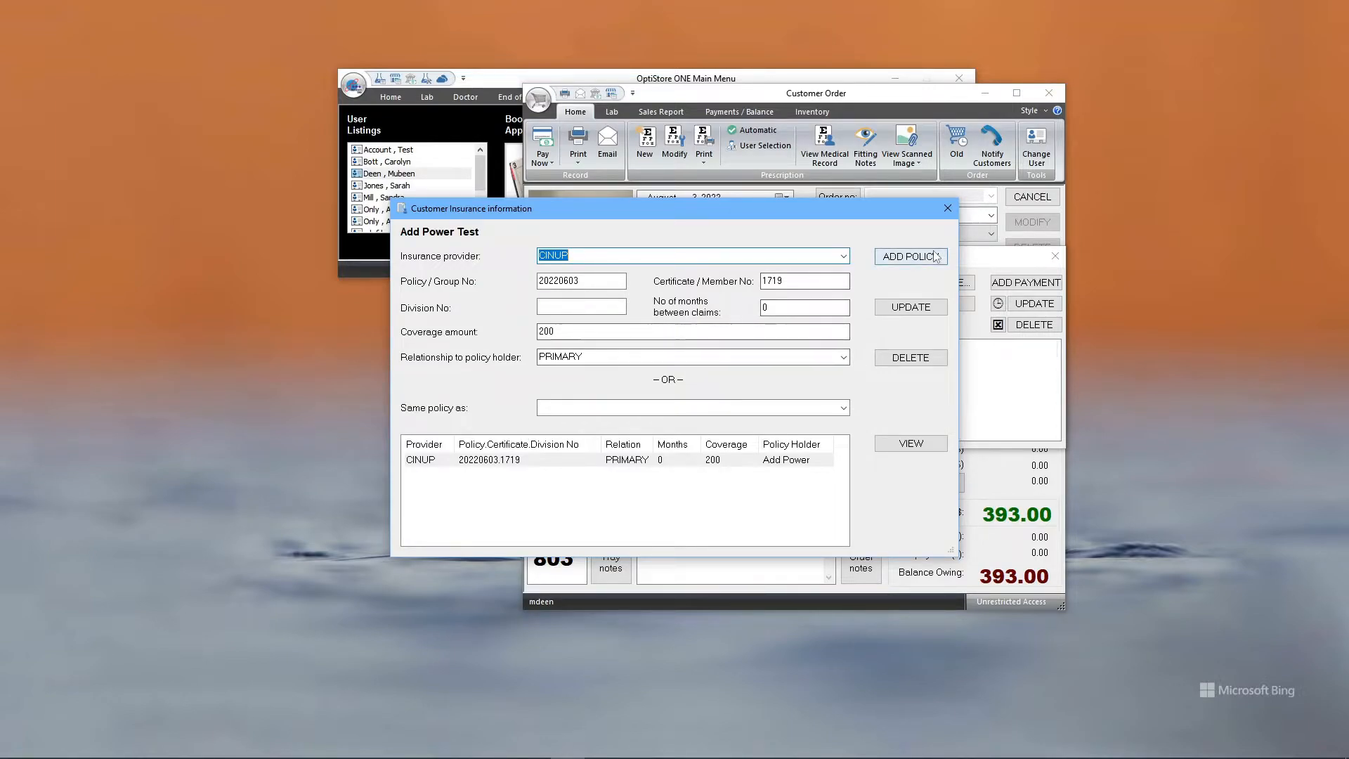
Close the customer's insurance information and add the 393.00 CINUP deposit to the order.
{"action": "left_click", "coordinate": [947, 208]}
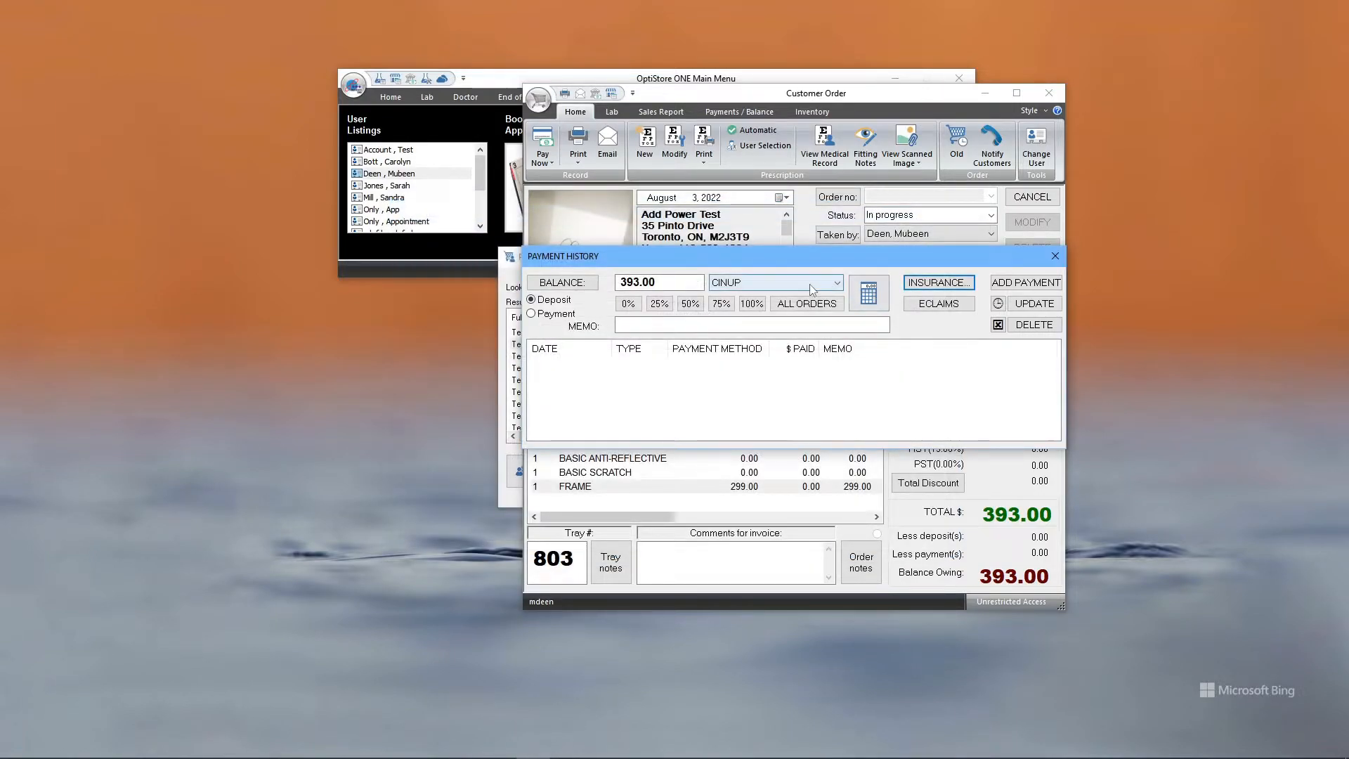
{"action": "left_click", "coordinate": [1035, 286]}
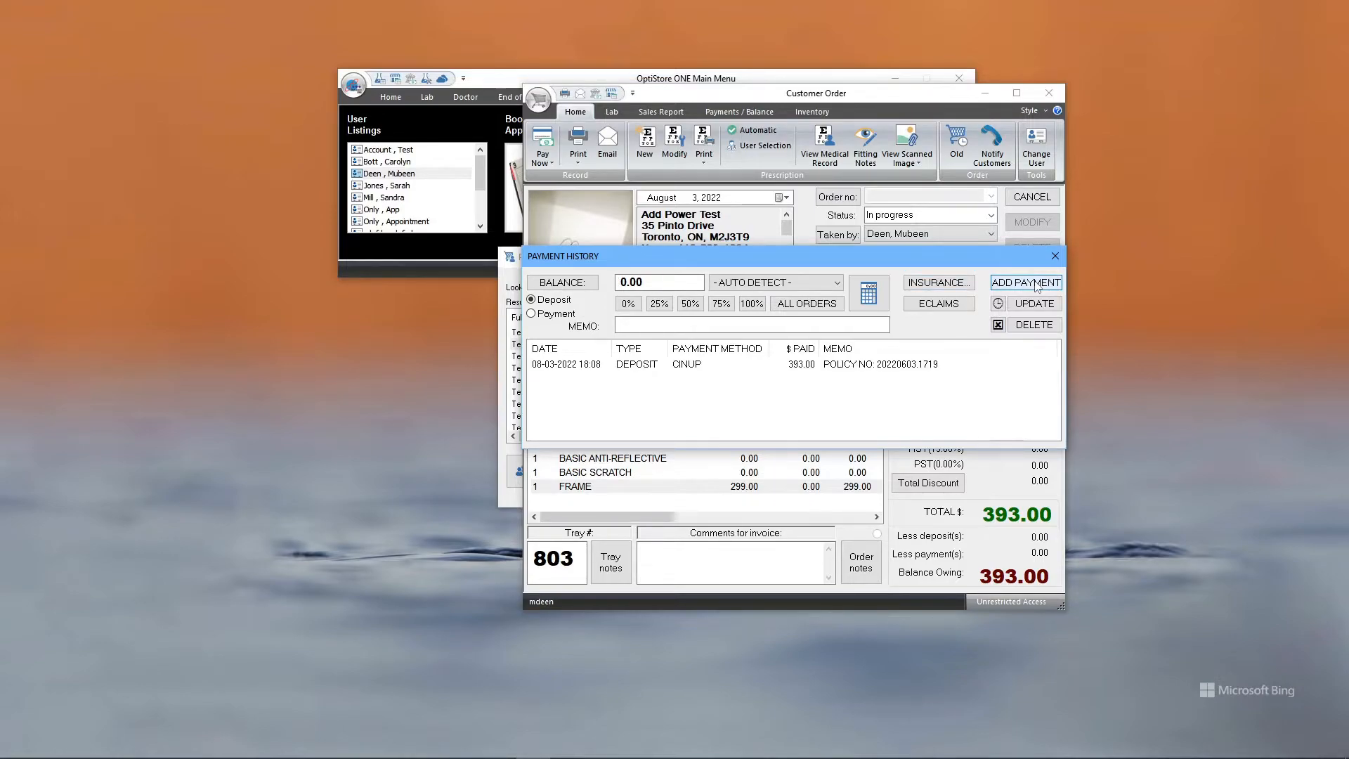
Open the electronic claim for the order's CINUP deposit and keep STORE as the payee.
{"action": "key", "text": "Escape"}
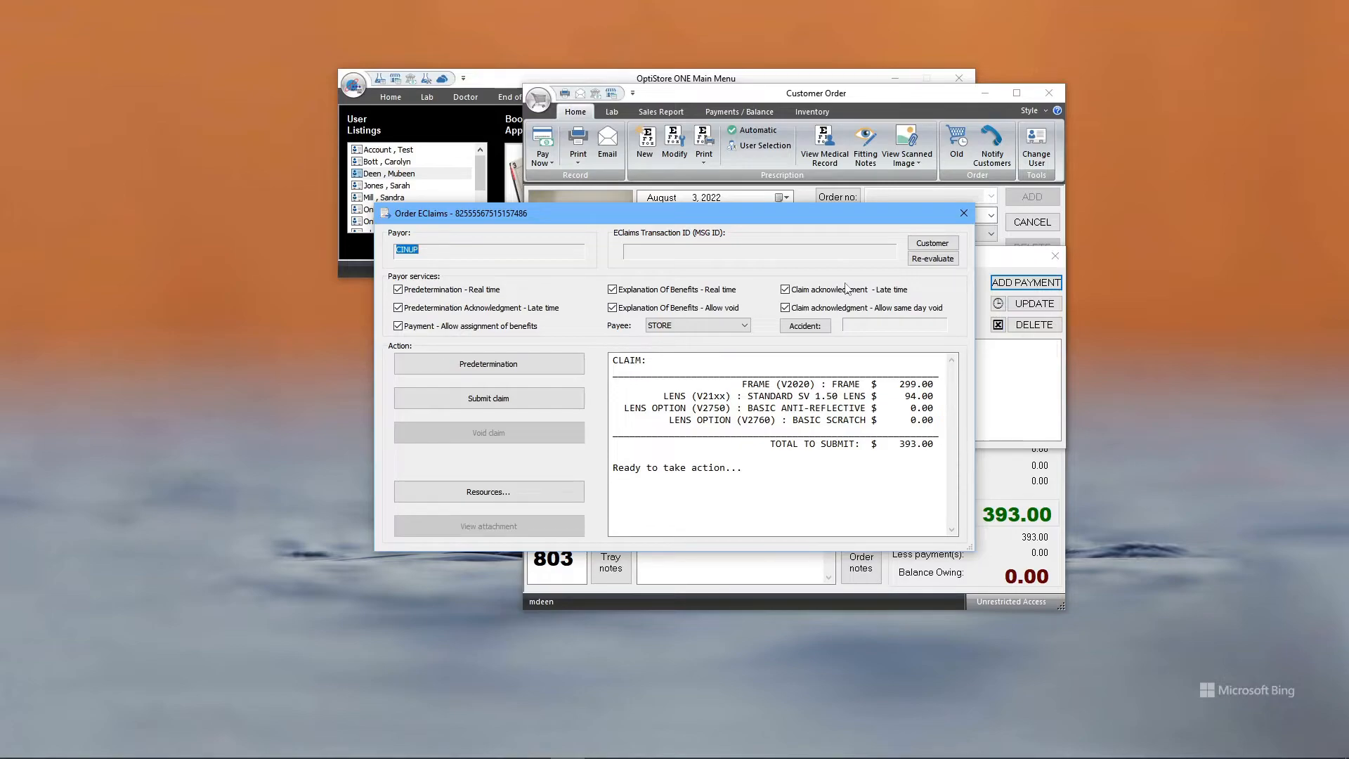
{"action": "left_click", "coordinate": [734, 325]}
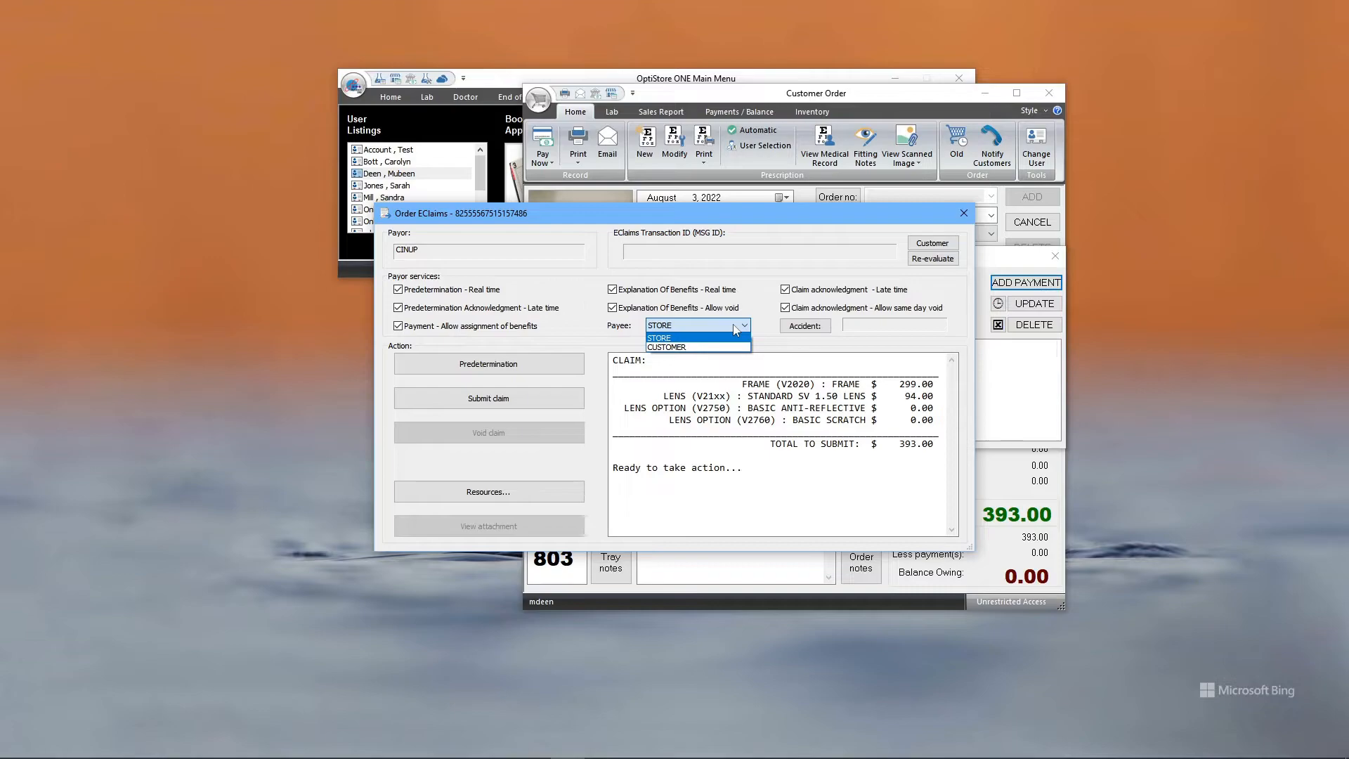
{"action": "left_click", "coordinate": [735, 330]}
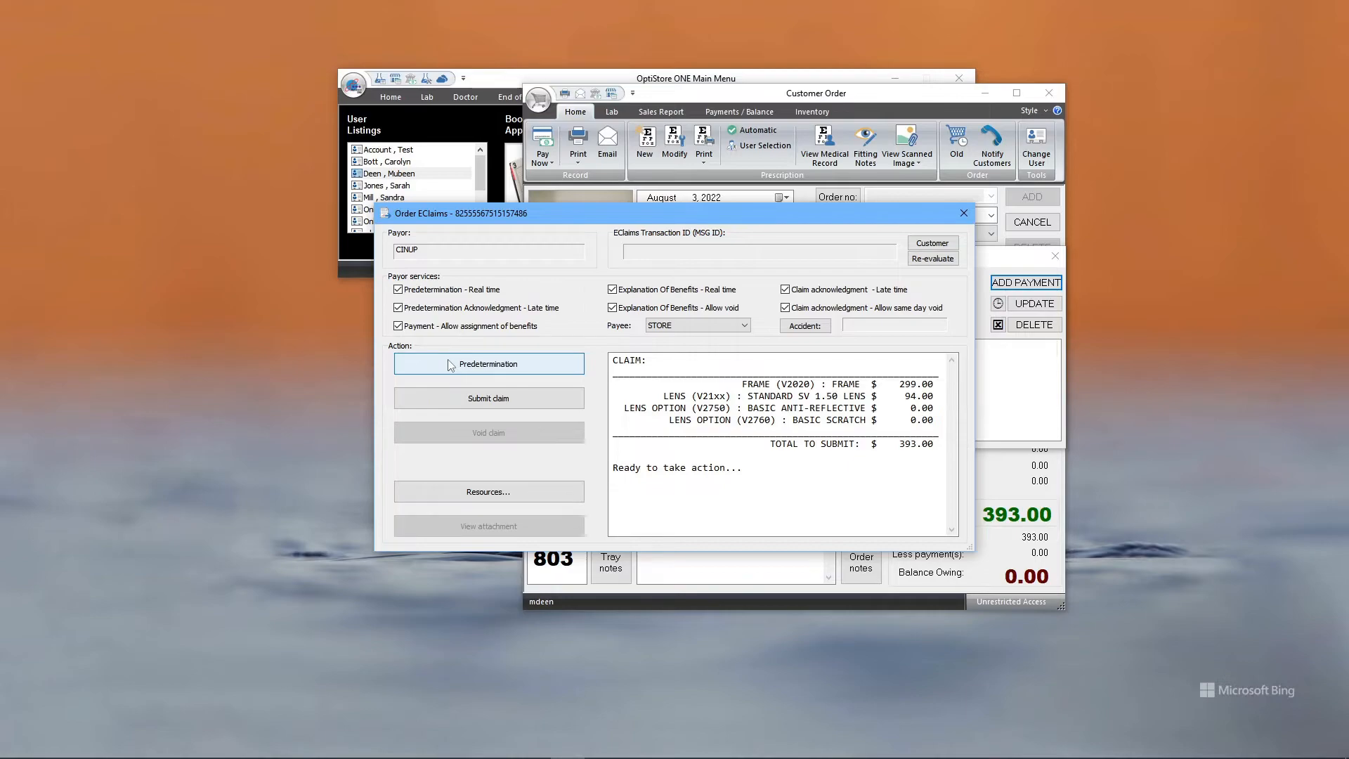
Submit the claim as not related to an accident and agree to the eClaims terms and conditions.
{"action": "left_click", "coordinate": [504, 399]}
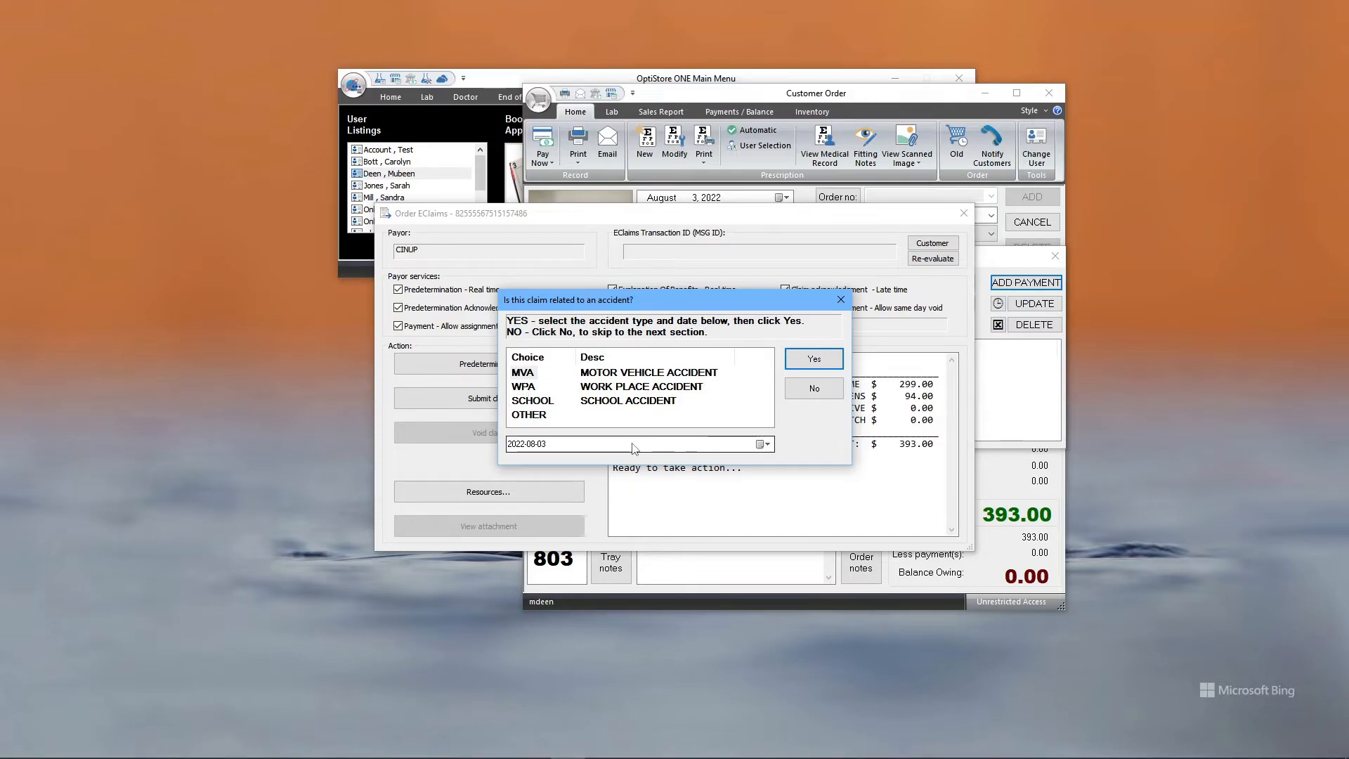
{"action": "left_click", "coordinate": [814, 388]}
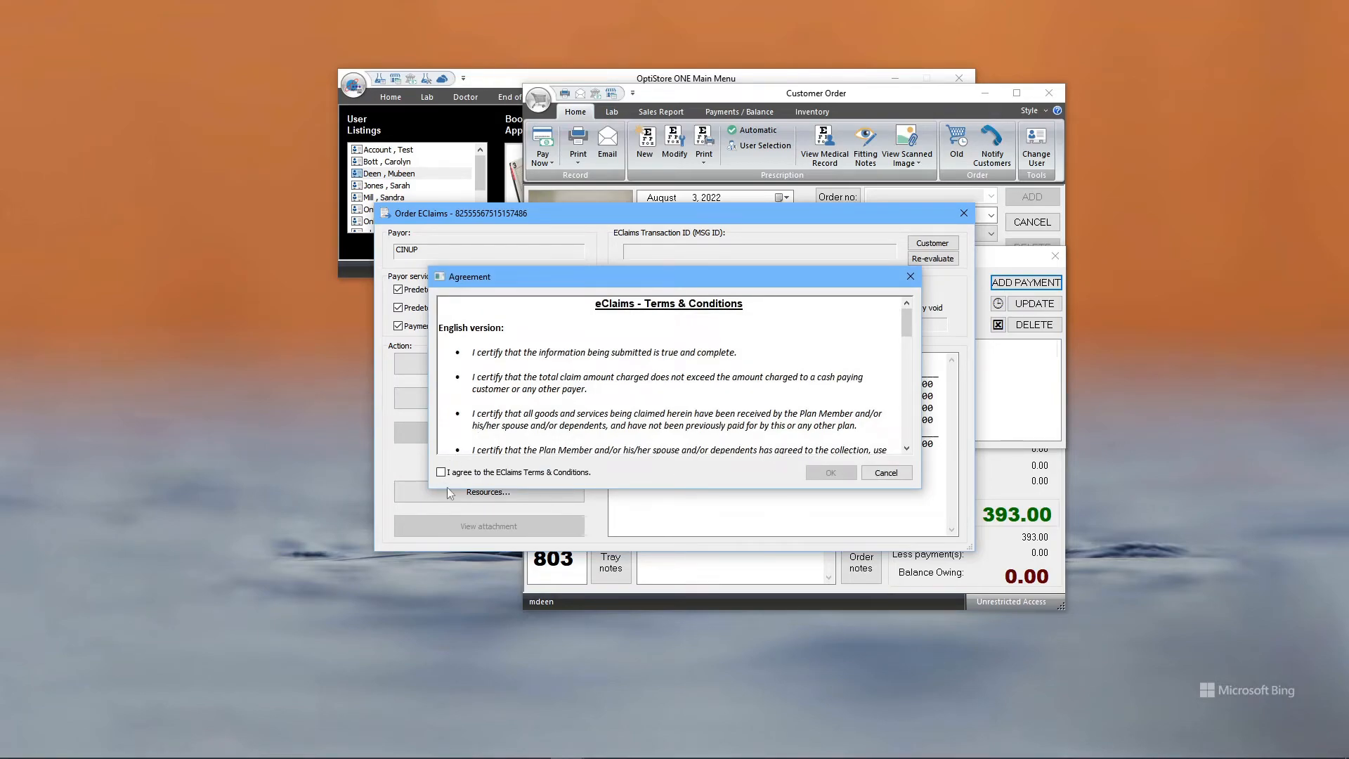
{"action": "left_click", "coordinate": [497, 475]}
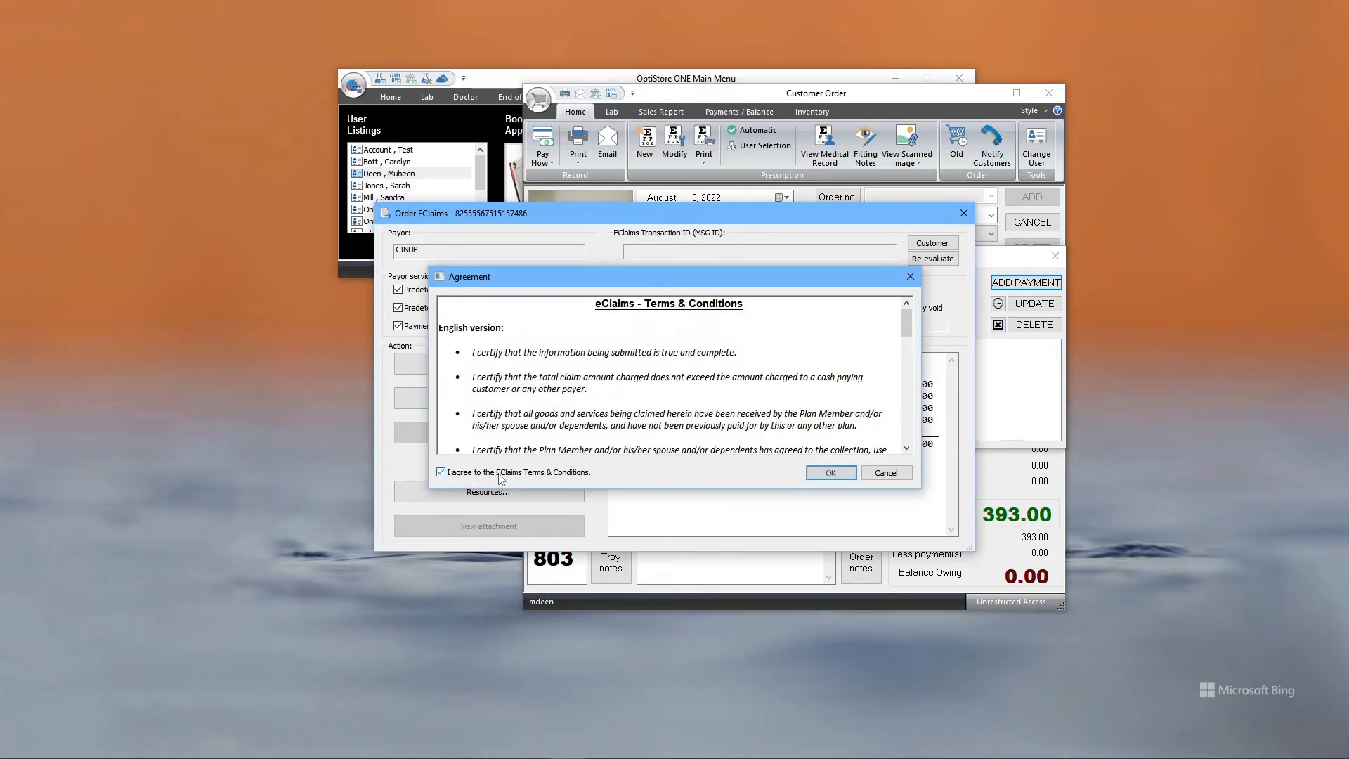
{"action": "left_click", "coordinate": [828, 473]}
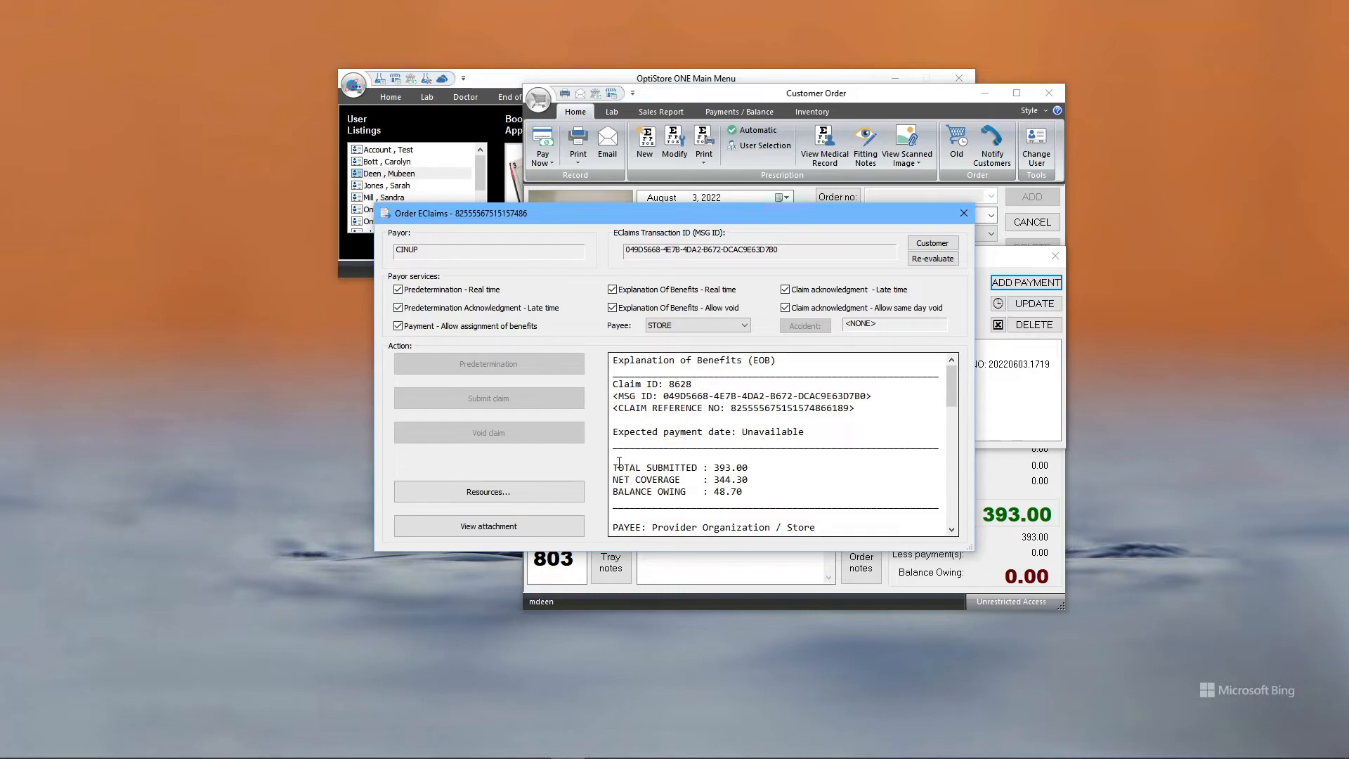
Examine the Explanation of Benefits totals and the coverage details for each service code, and view the claim's attachment.
{"action": "left_click_drag", "start_coordinate": [612, 468], "coordinate": [749, 469]}
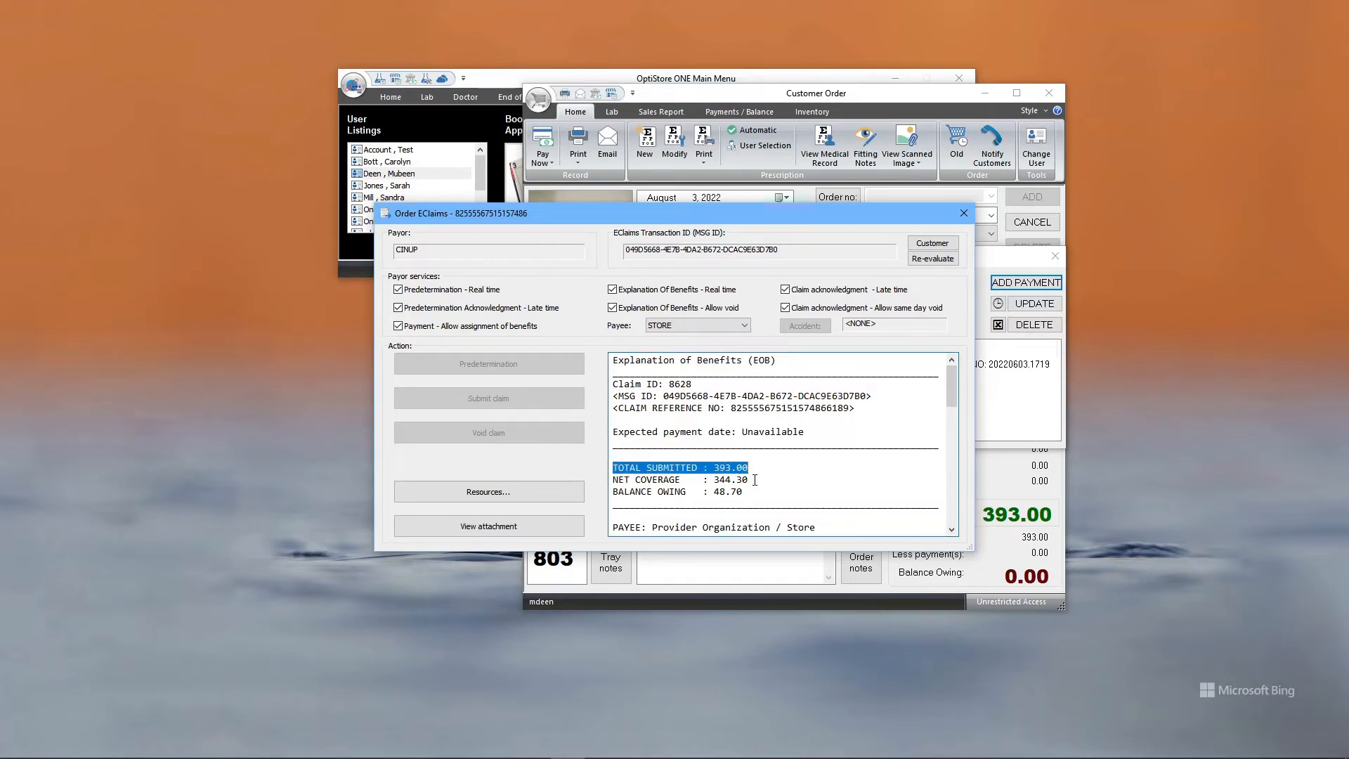
{"action": "left_click_drag", "start_coordinate": [753, 480], "coordinate": [610, 494]}
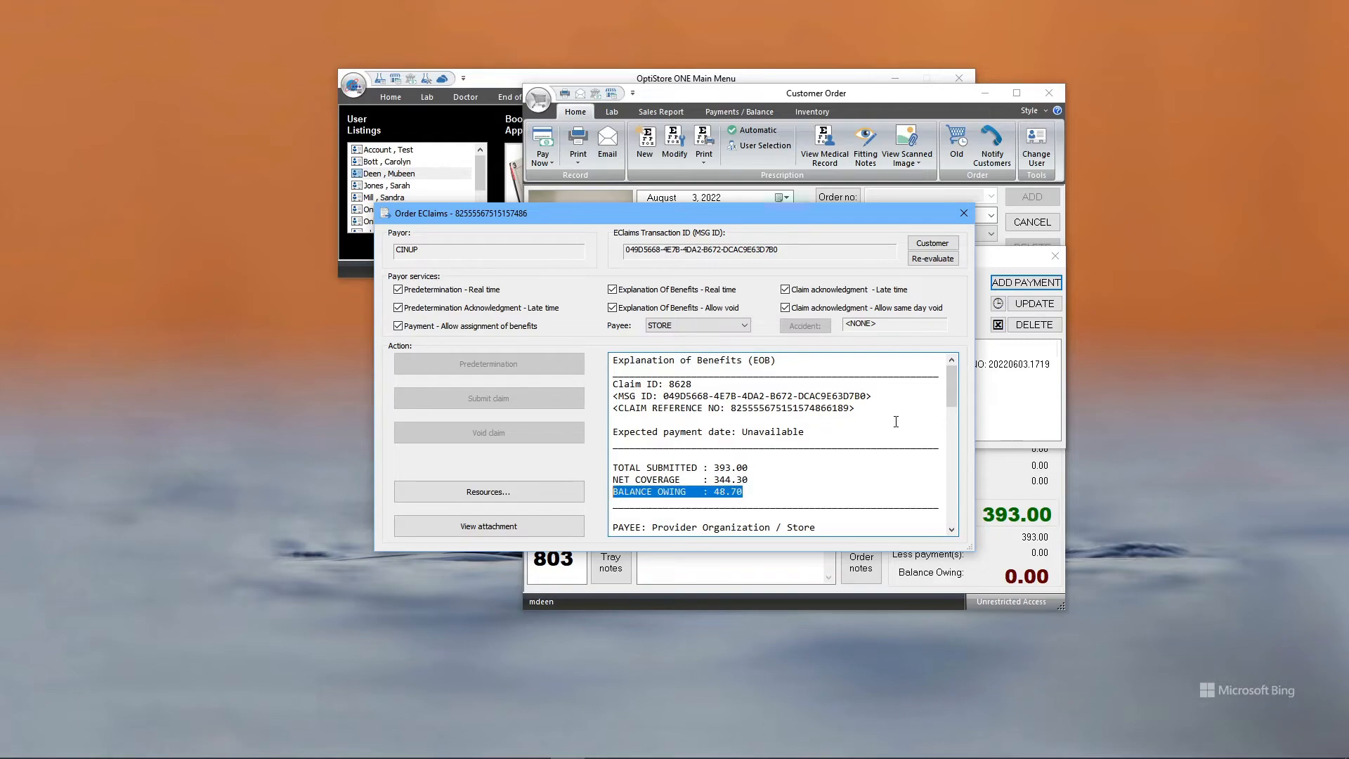
{"action": "left_click_drag", "start_coordinate": [954, 381], "coordinate": [960, 430]}
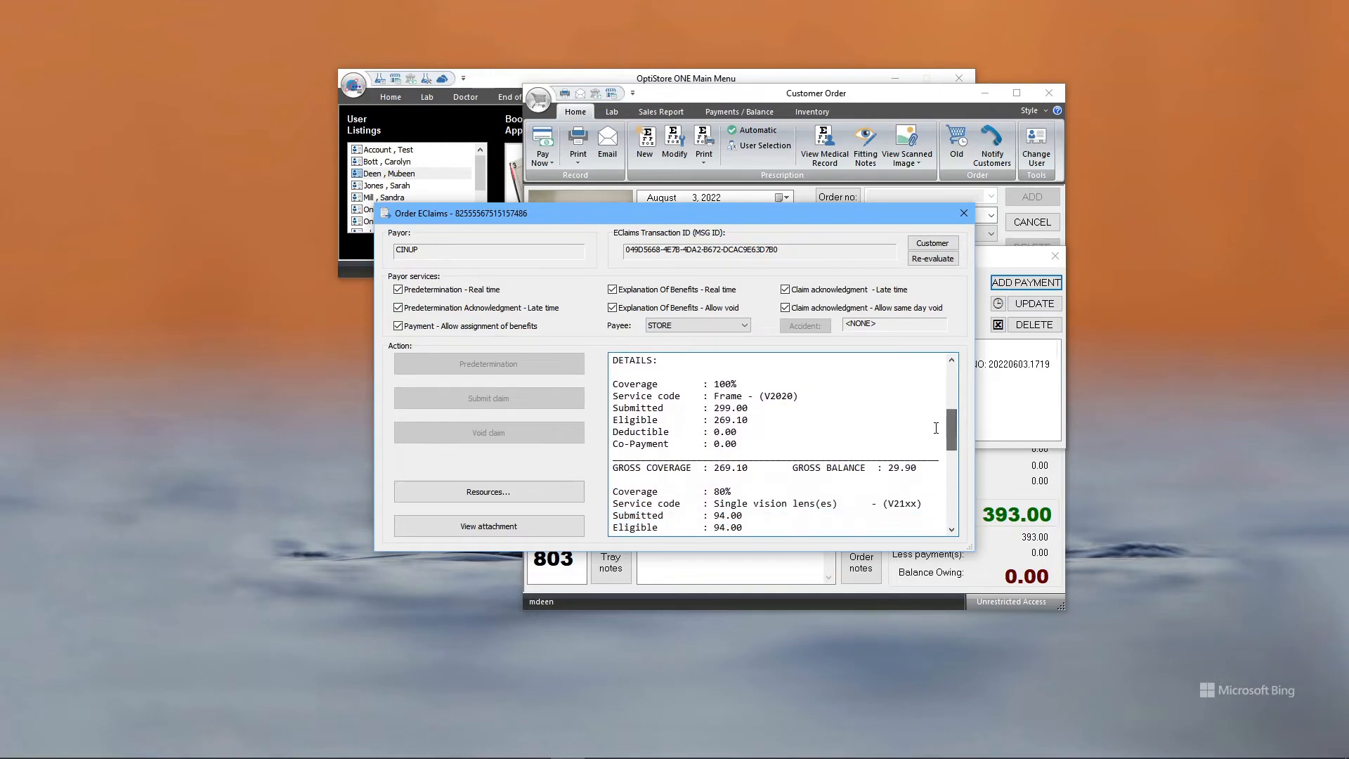
{"action": "left_click_drag", "start_coordinate": [610, 395], "coordinate": [758, 400]}
{"action": "left_click", "coordinate": [806, 395]}
{"action": "left_click_drag", "start_coordinate": [620, 408], "coordinate": [749, 407]}
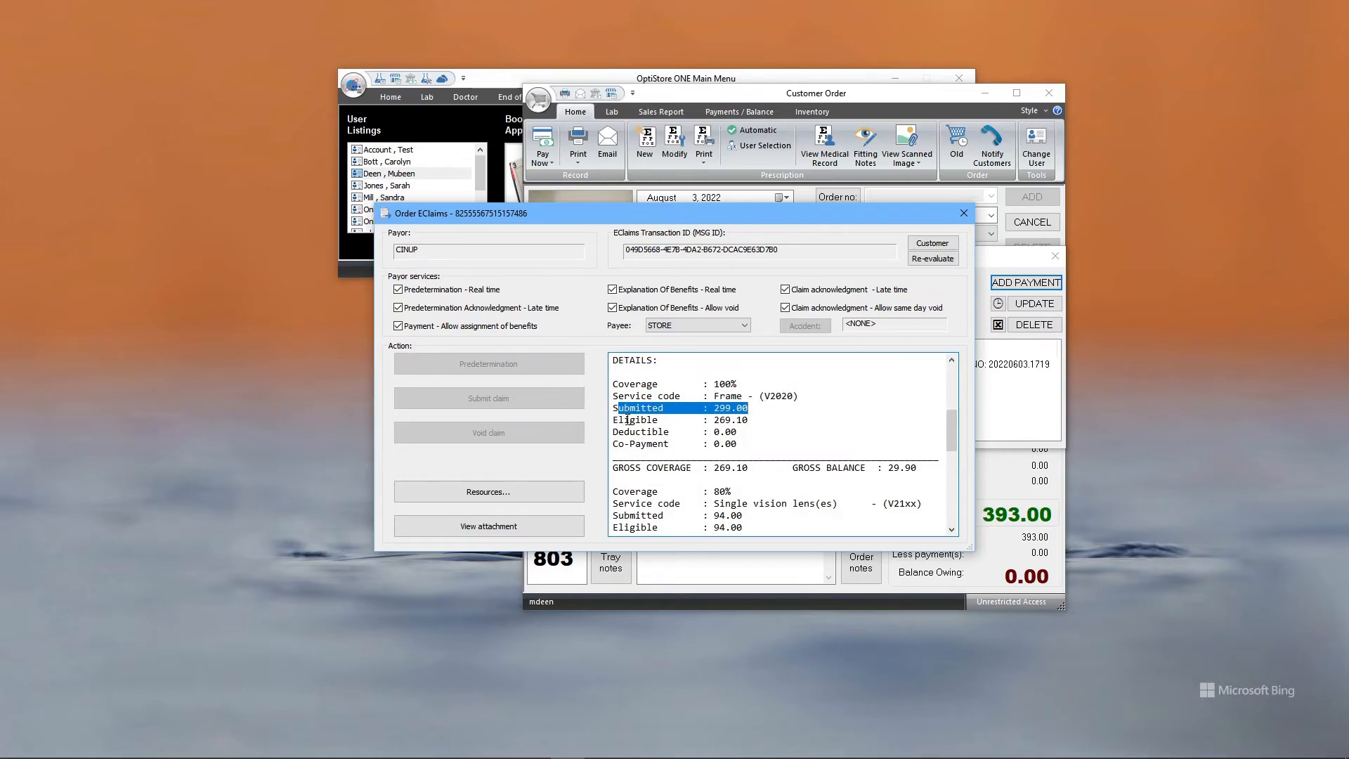
{"action": "left_click_drag", "start_coordinate": [624, 419], "coordinate": [725, 420]}
{"action": "left_click_drag", "start_coordinate": [951, 430], "coordinate": [951, 503]}
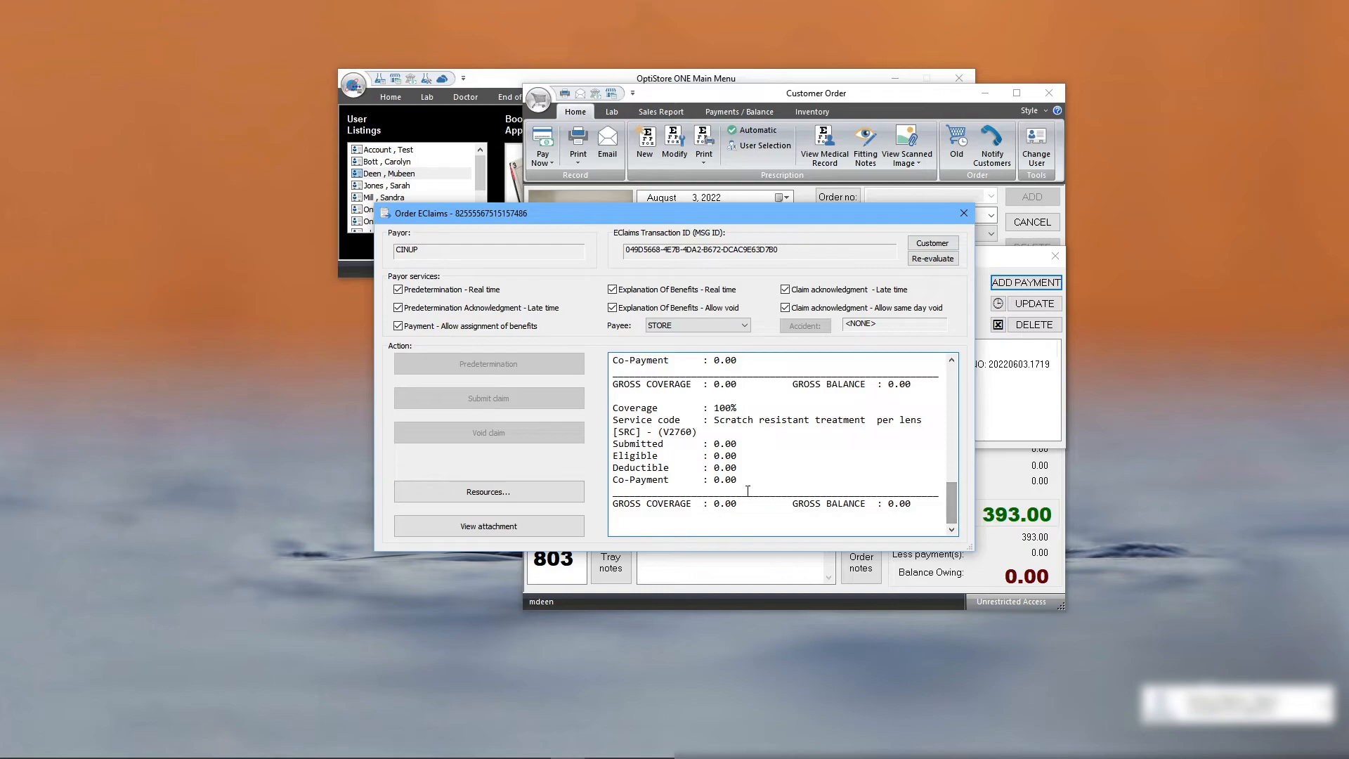
{"action": "left_click", "coordinate": [478, 528]}
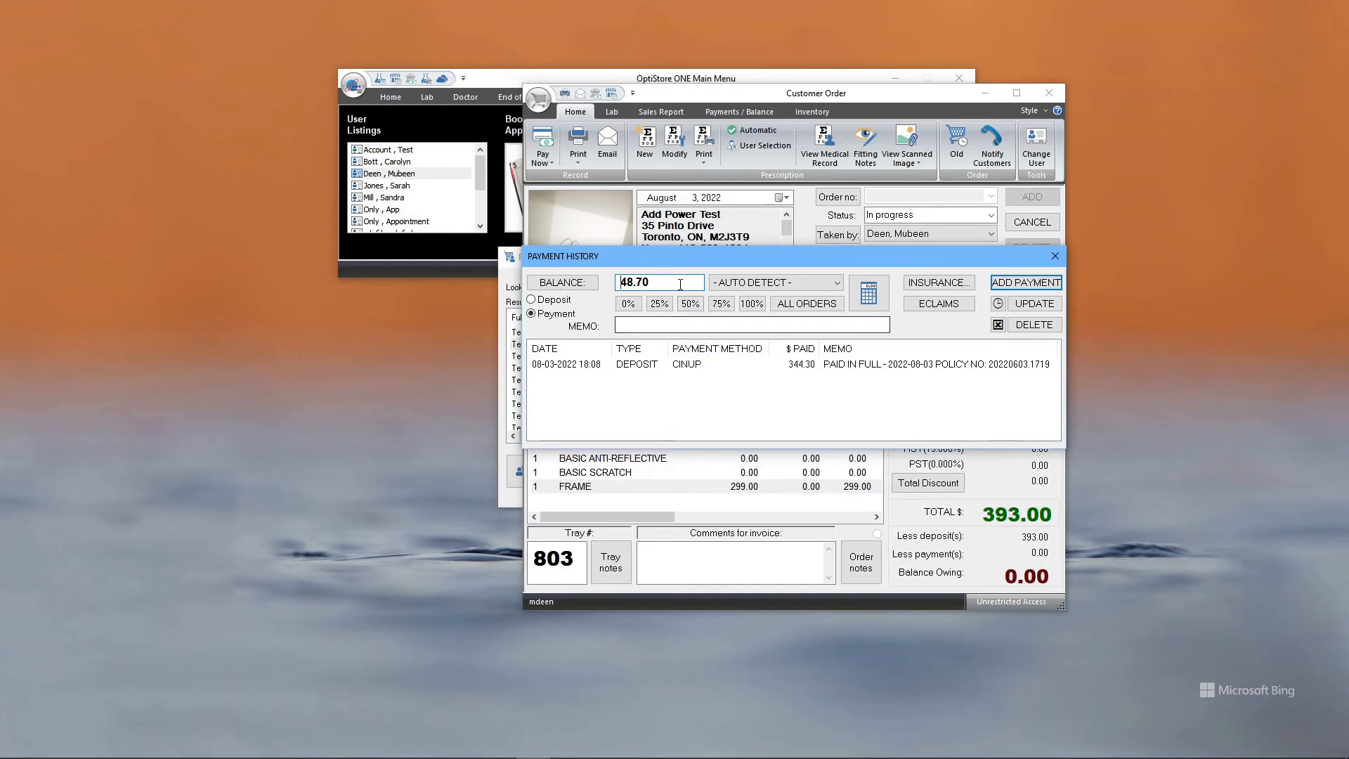
Check the remaining balance and the available payment methods in the payment history, and close it to return to the order.
{"action": "left_click_drag", "start_coordinate": [679, 282], "coordinate": [623, 282]}
{"action": "left_click", "coordinate": [668, 281]}
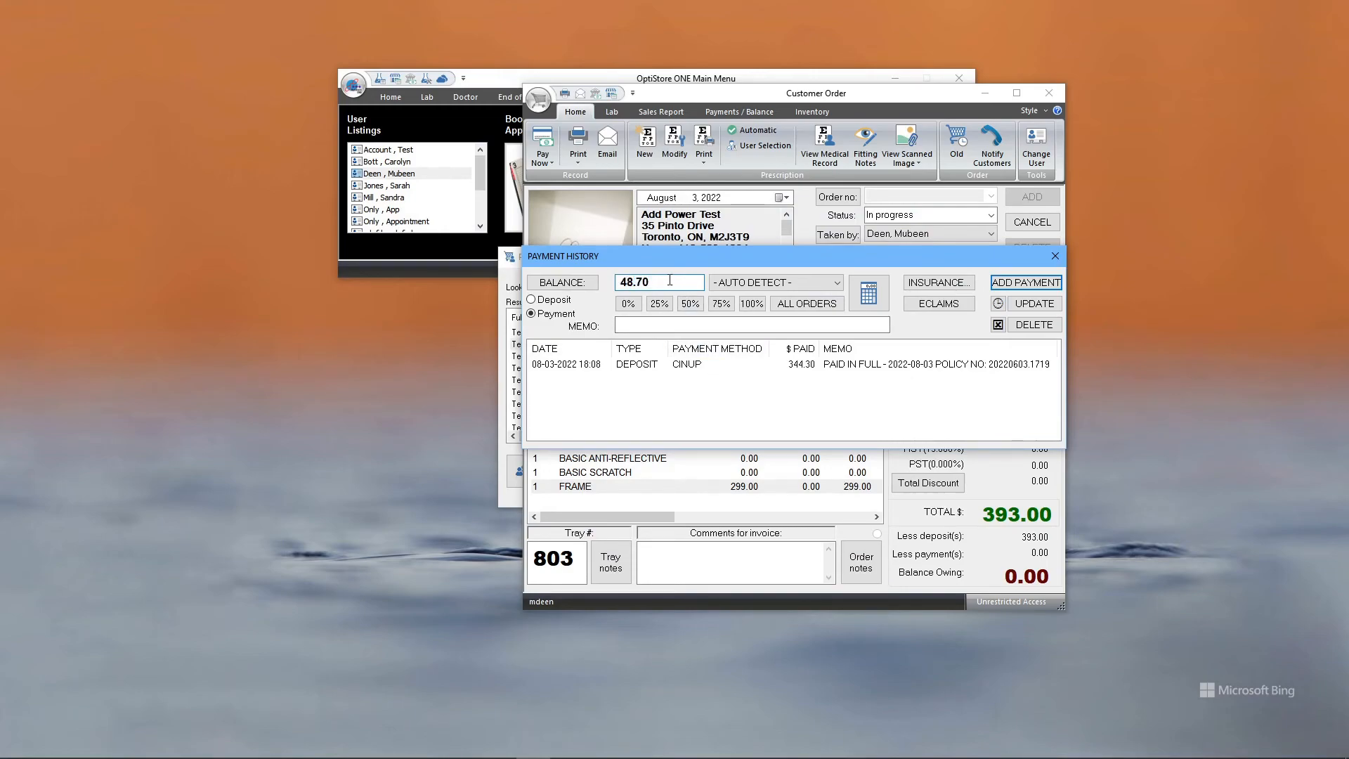
{"action": "left_click", "coordinate": [722, 283]}
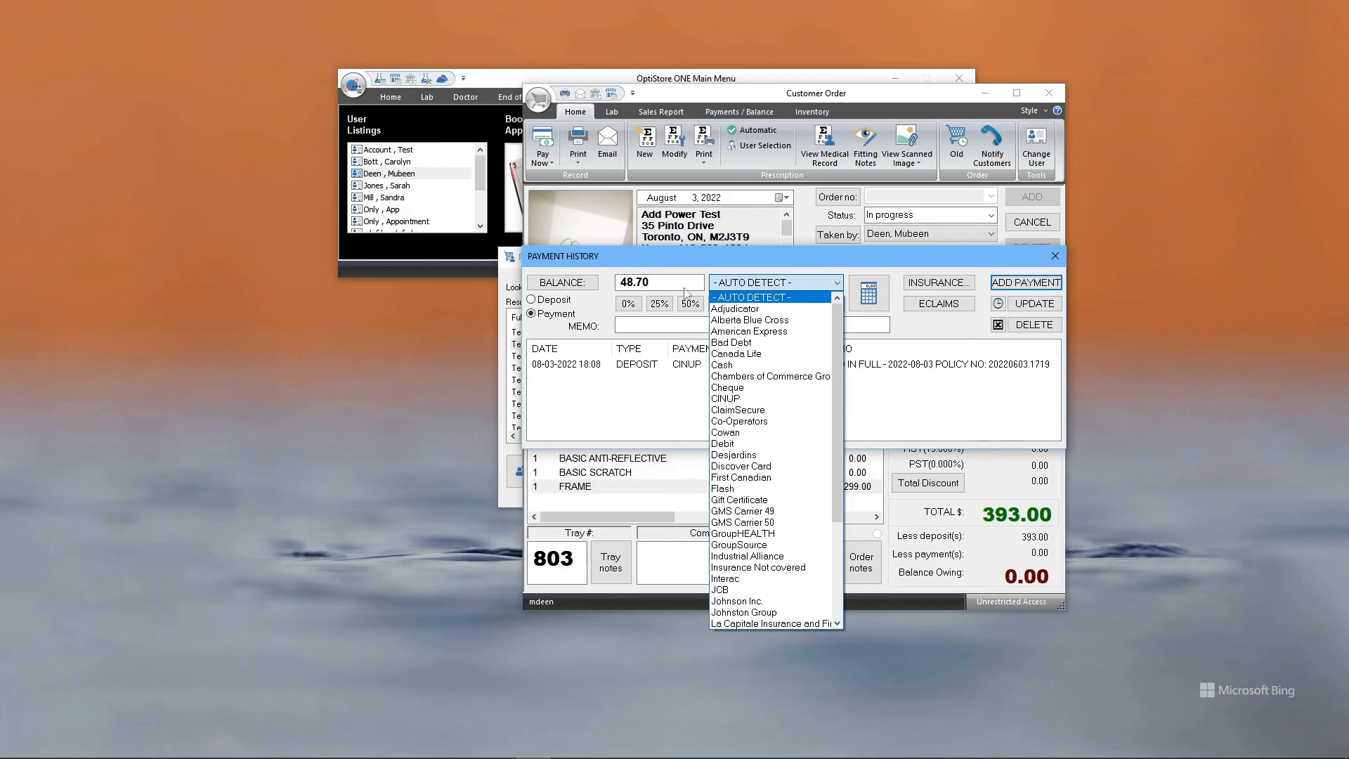
{"action": "left_click", "coordinate": [877, 265]}
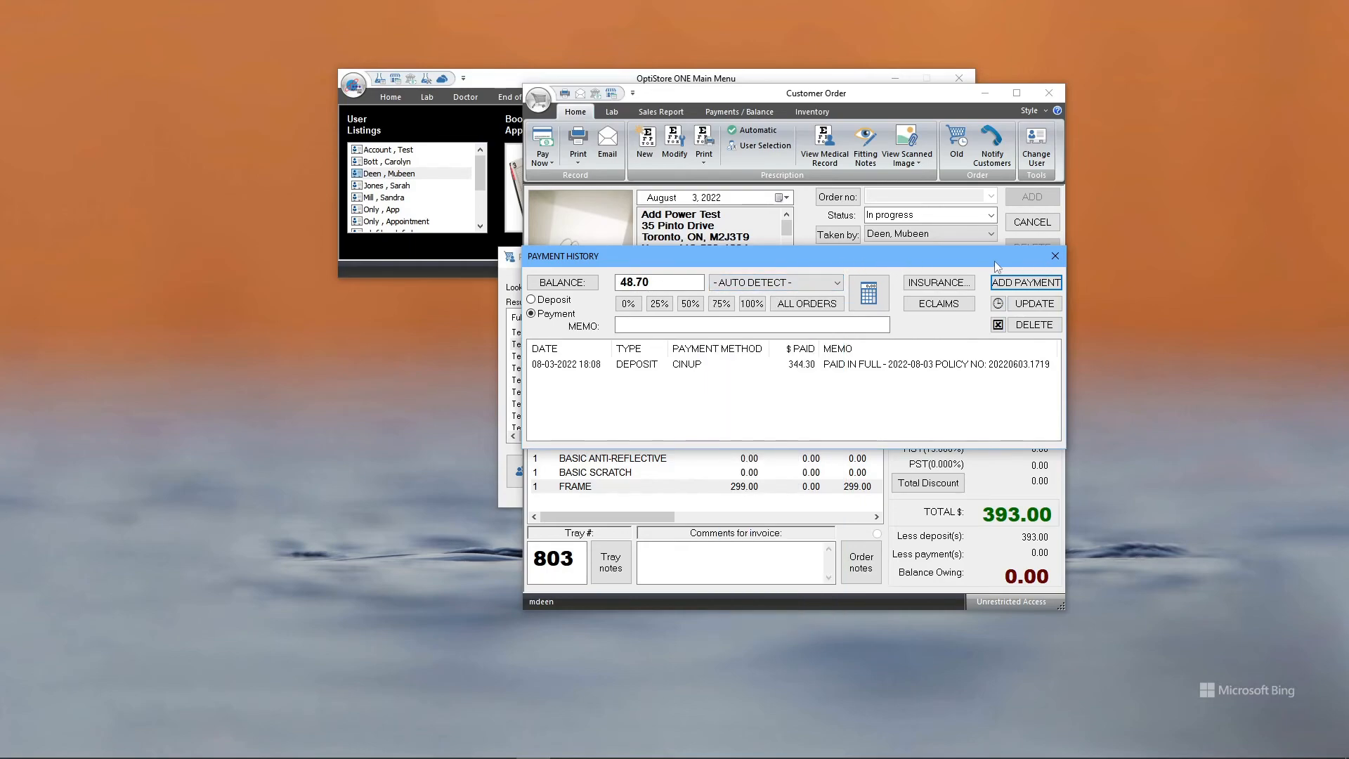
{"action": "left_click", "coordinate": [1056, 256]}
{"action": "left_click", "coordinate": [1032, 299]}
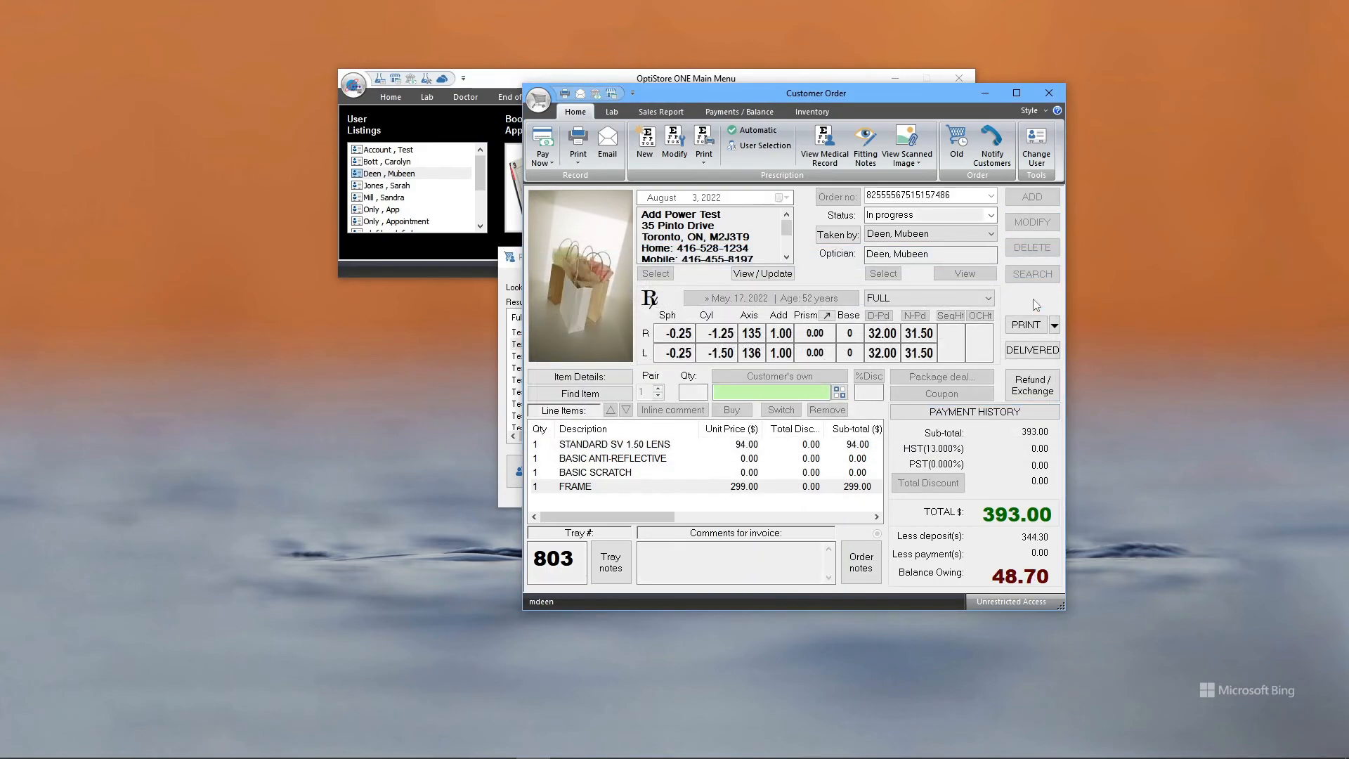